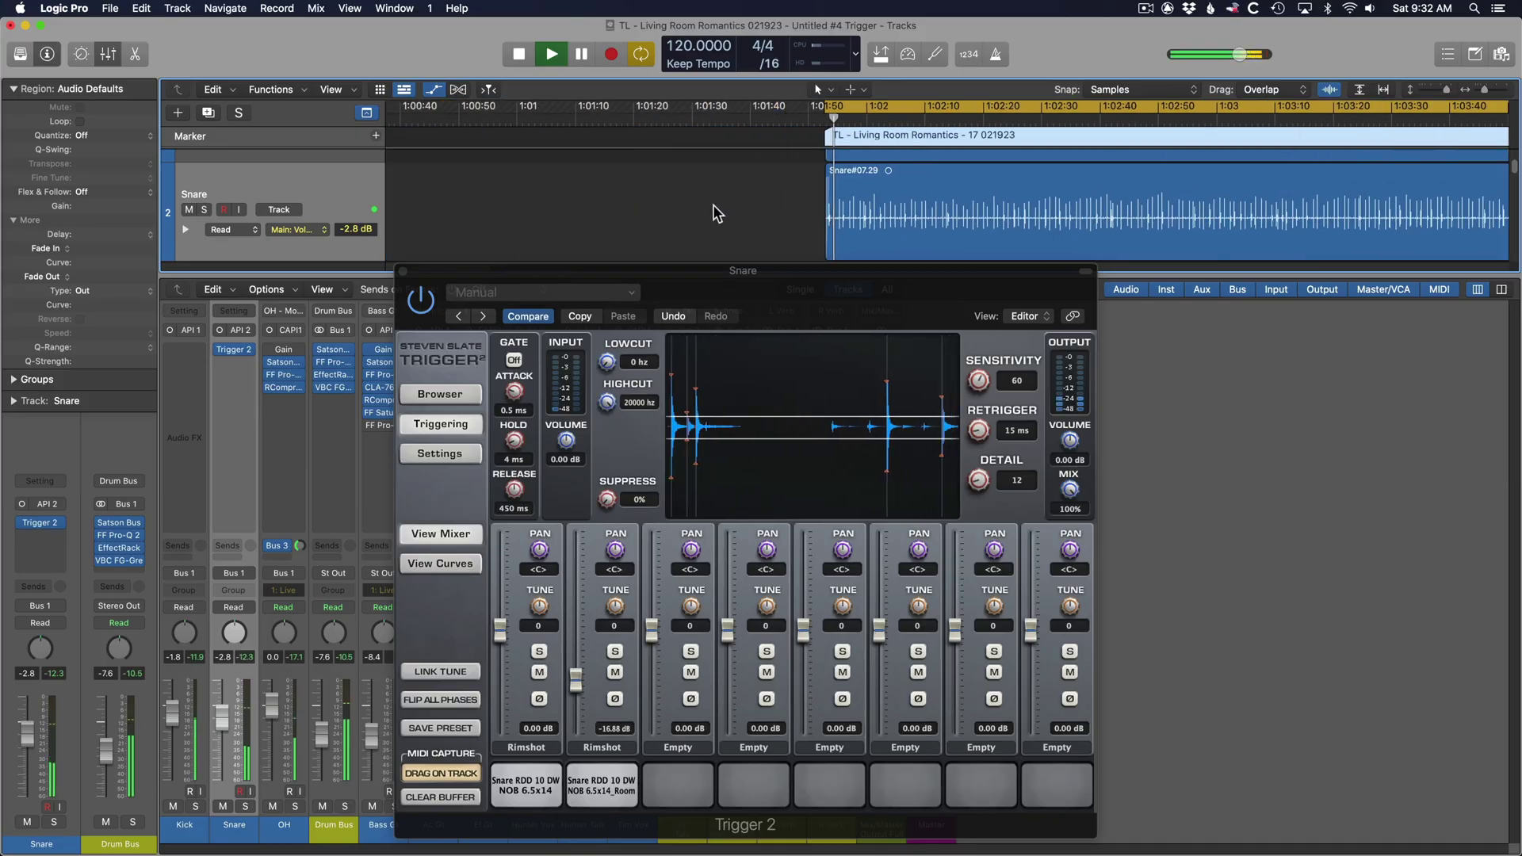
Solo the Snare track and briefly play it back.
{"action": "scroll", "coordinate": [716, 214], "scroll_direction": "right", "scroll_amount": 5}
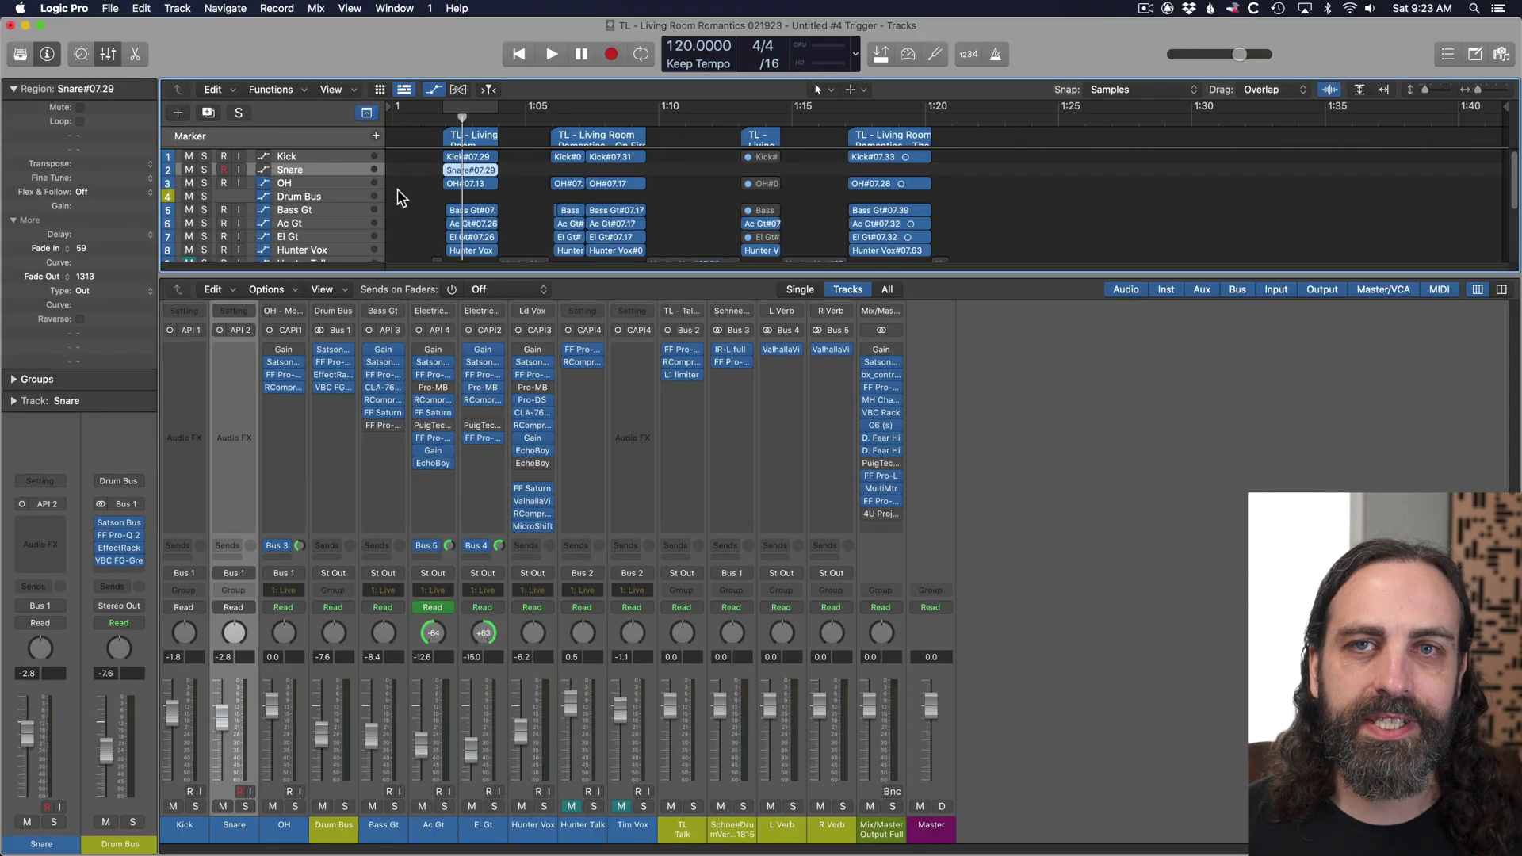
{"action": "left_click", "coordinate": [245, 806]}
{"action": "key", "text": "space"}
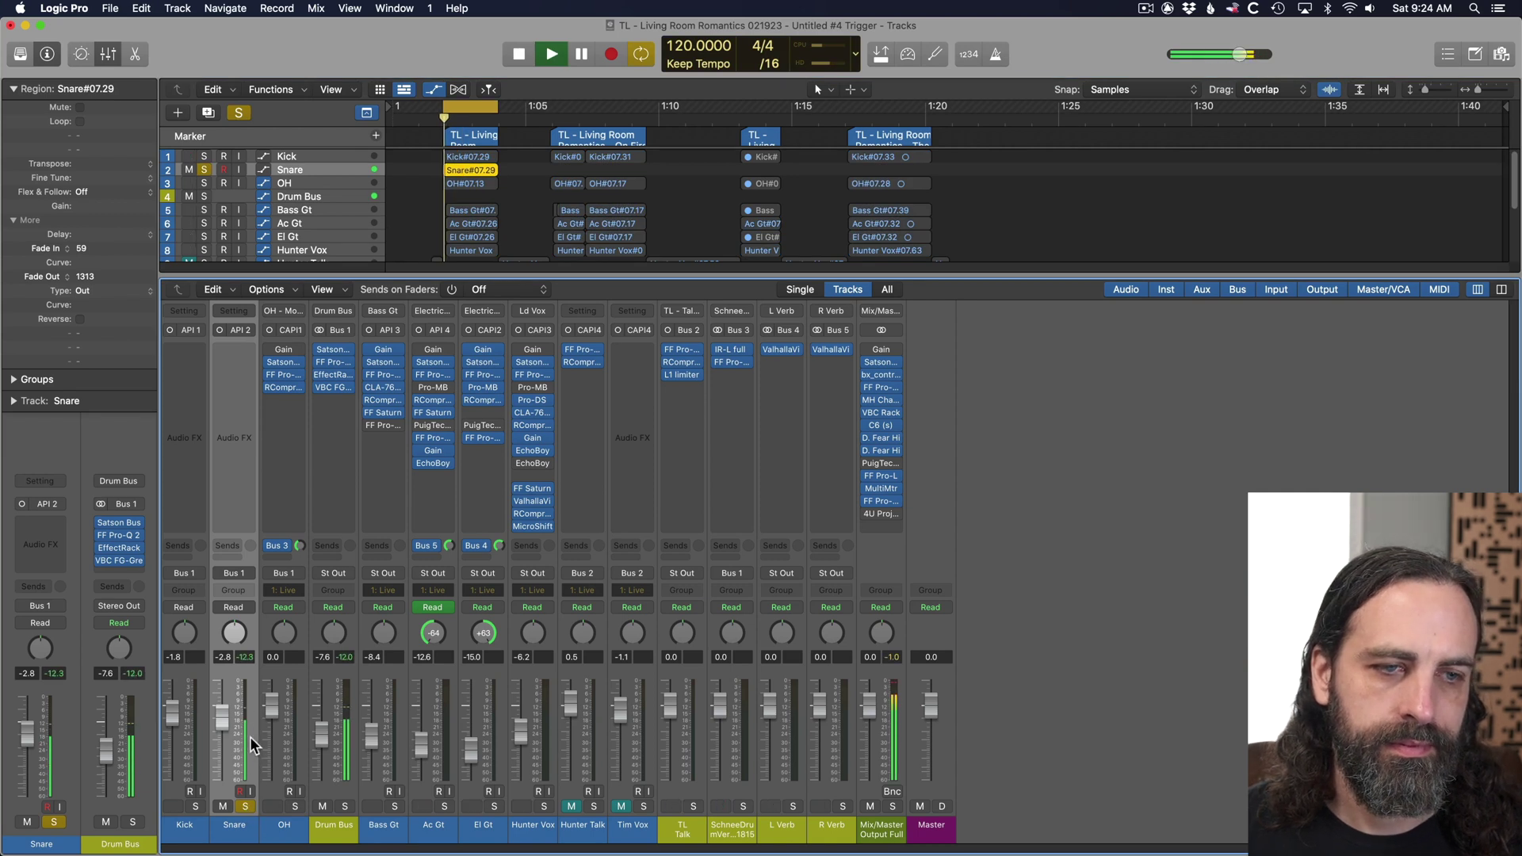
{"action": "key", "text": "space"}
Insert Steven Slate Trigger 2 (Mono->Stereo) on the Snare channel and play it to detect hits.
{"action": "left_click", "coordinate": [245, 350]}
{"action": "mouse_move", "coordinate": [246, 843]}
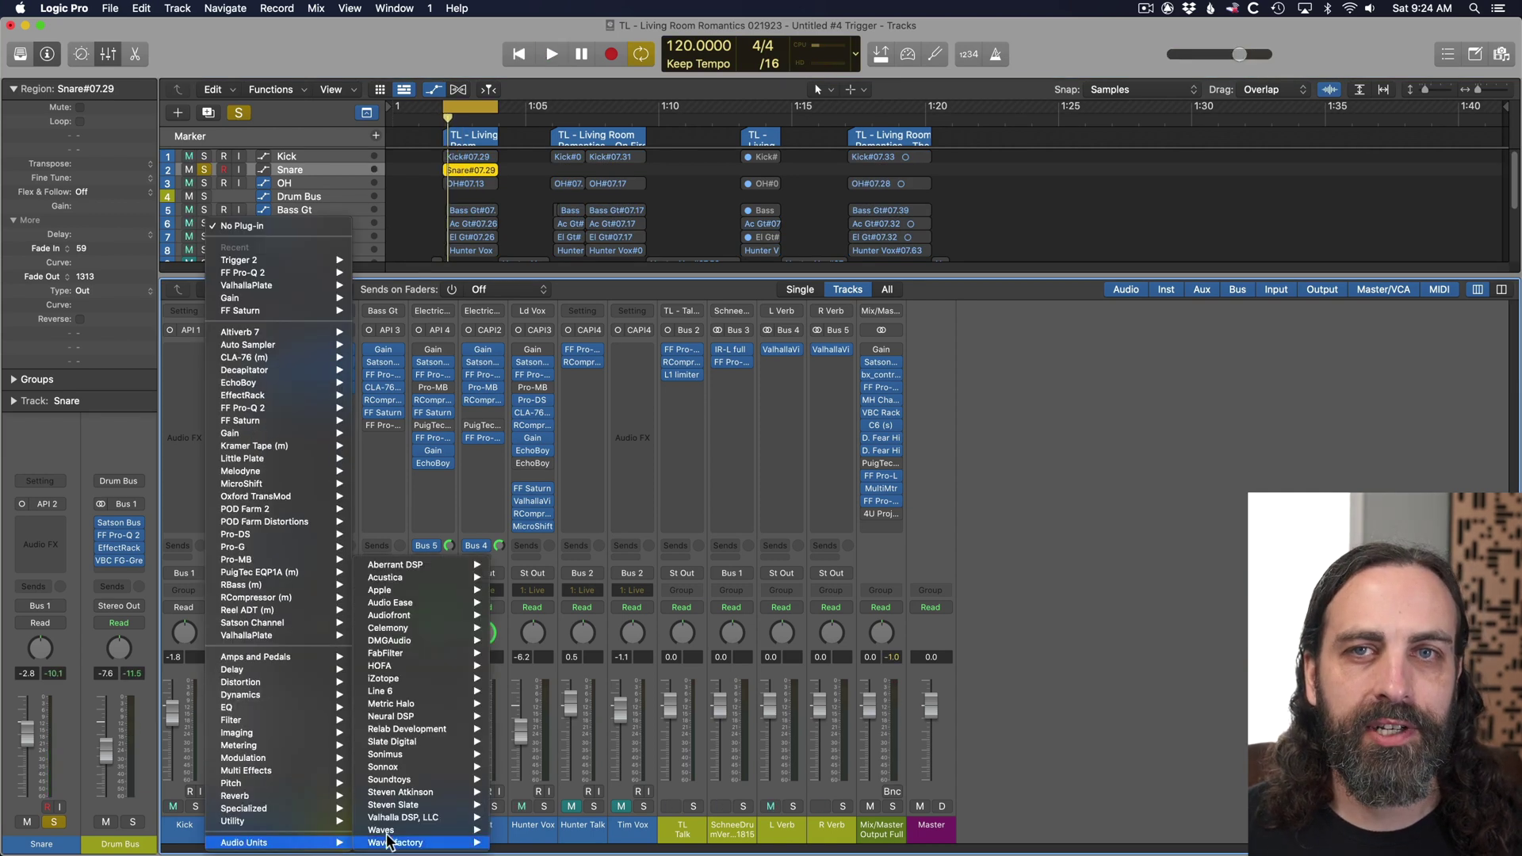
{"action": "mouse_move", "coordinate": [420, 805]}
{"action": "mouse_move", "coordinate": [536, 808]}
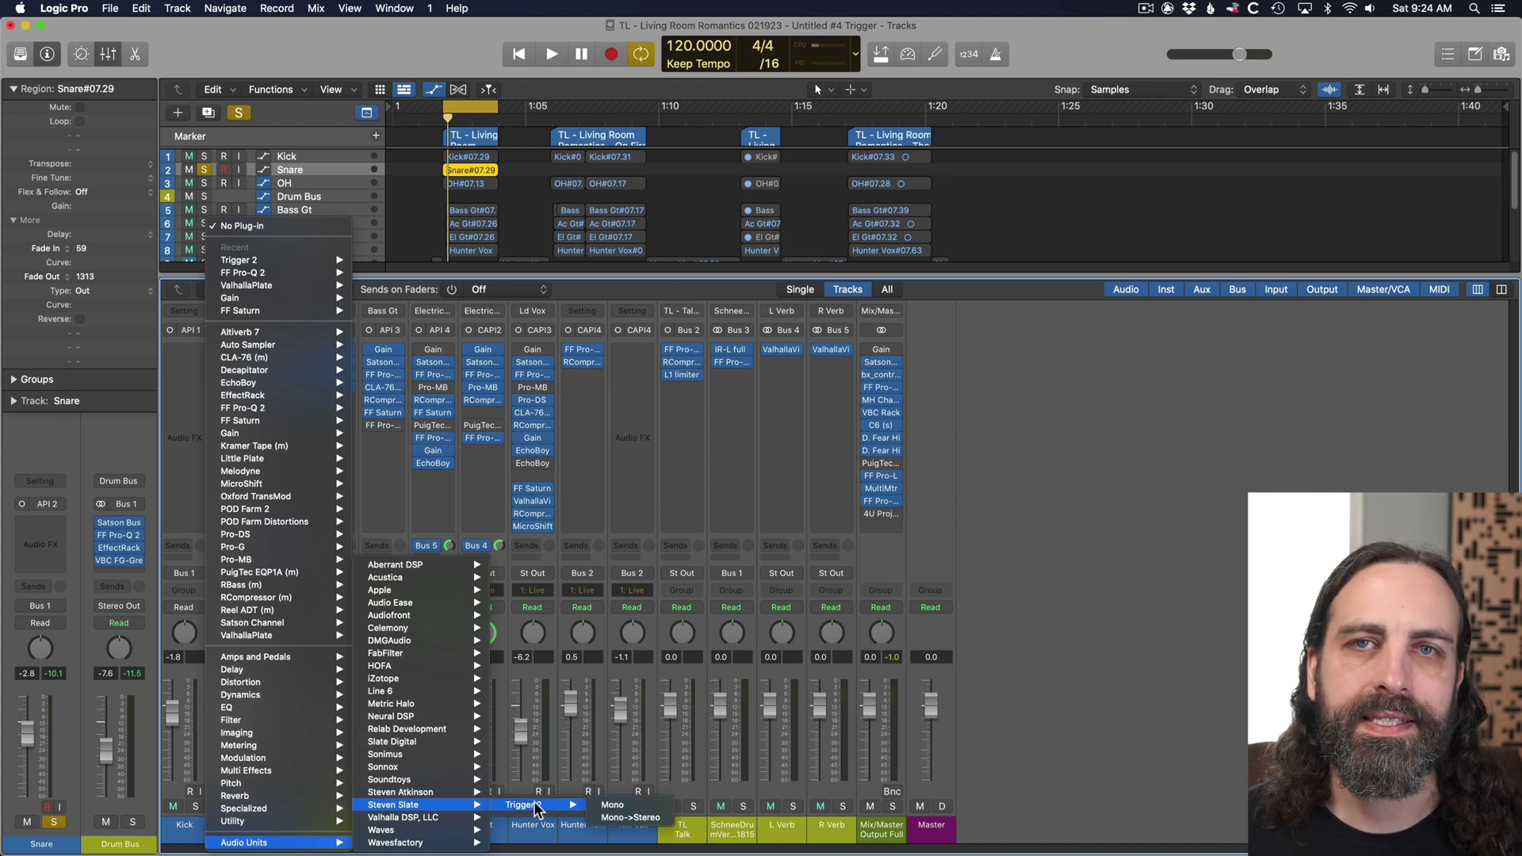
{"action": "left_click", "coordinate": [621, 818]}
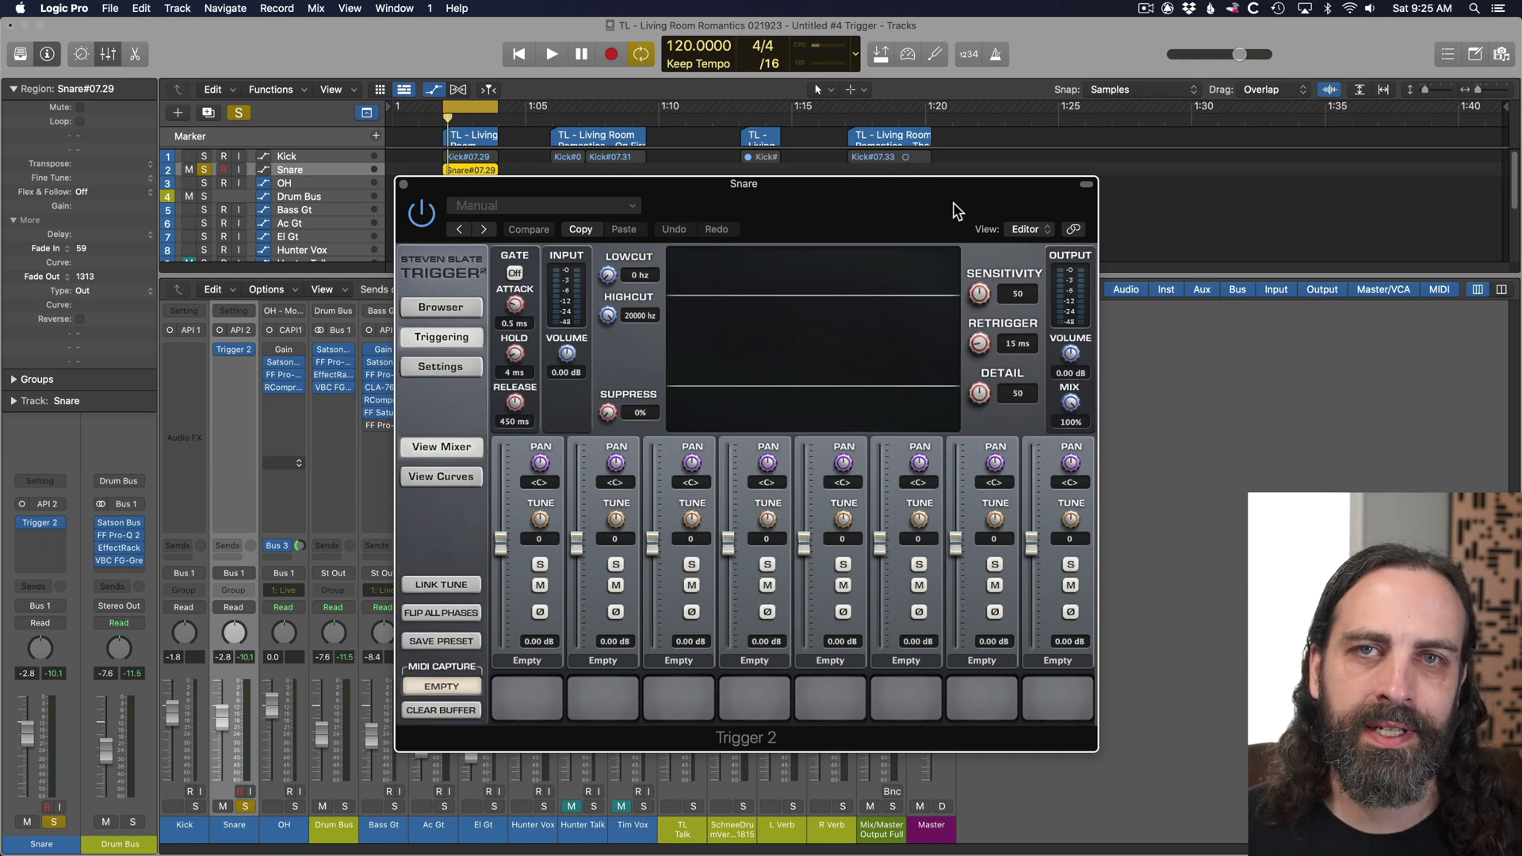
{"action": "key", "text": "space"}
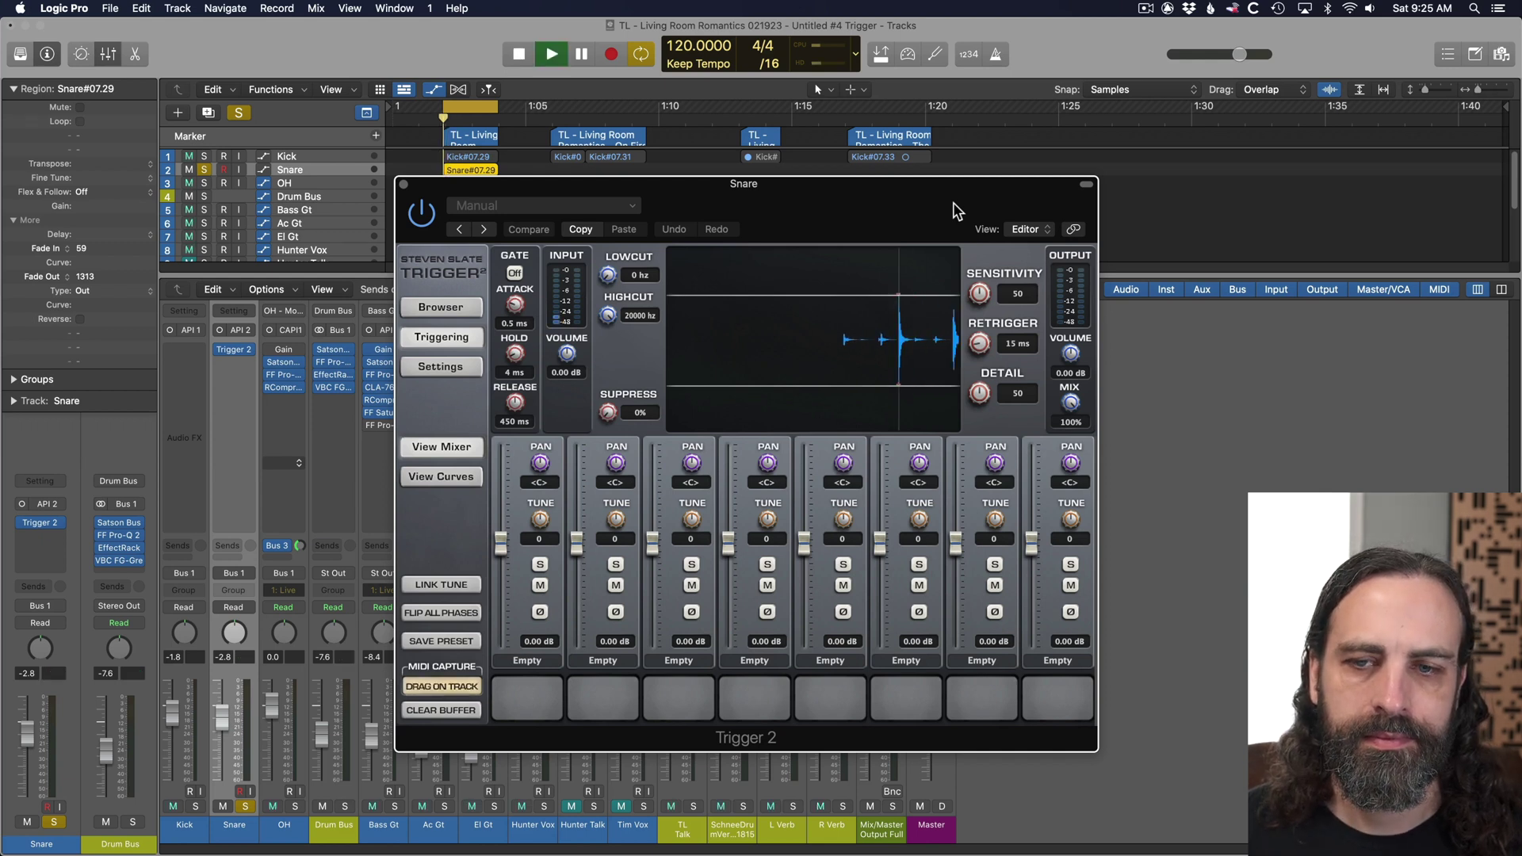
{"action": "key", "text": "space"}
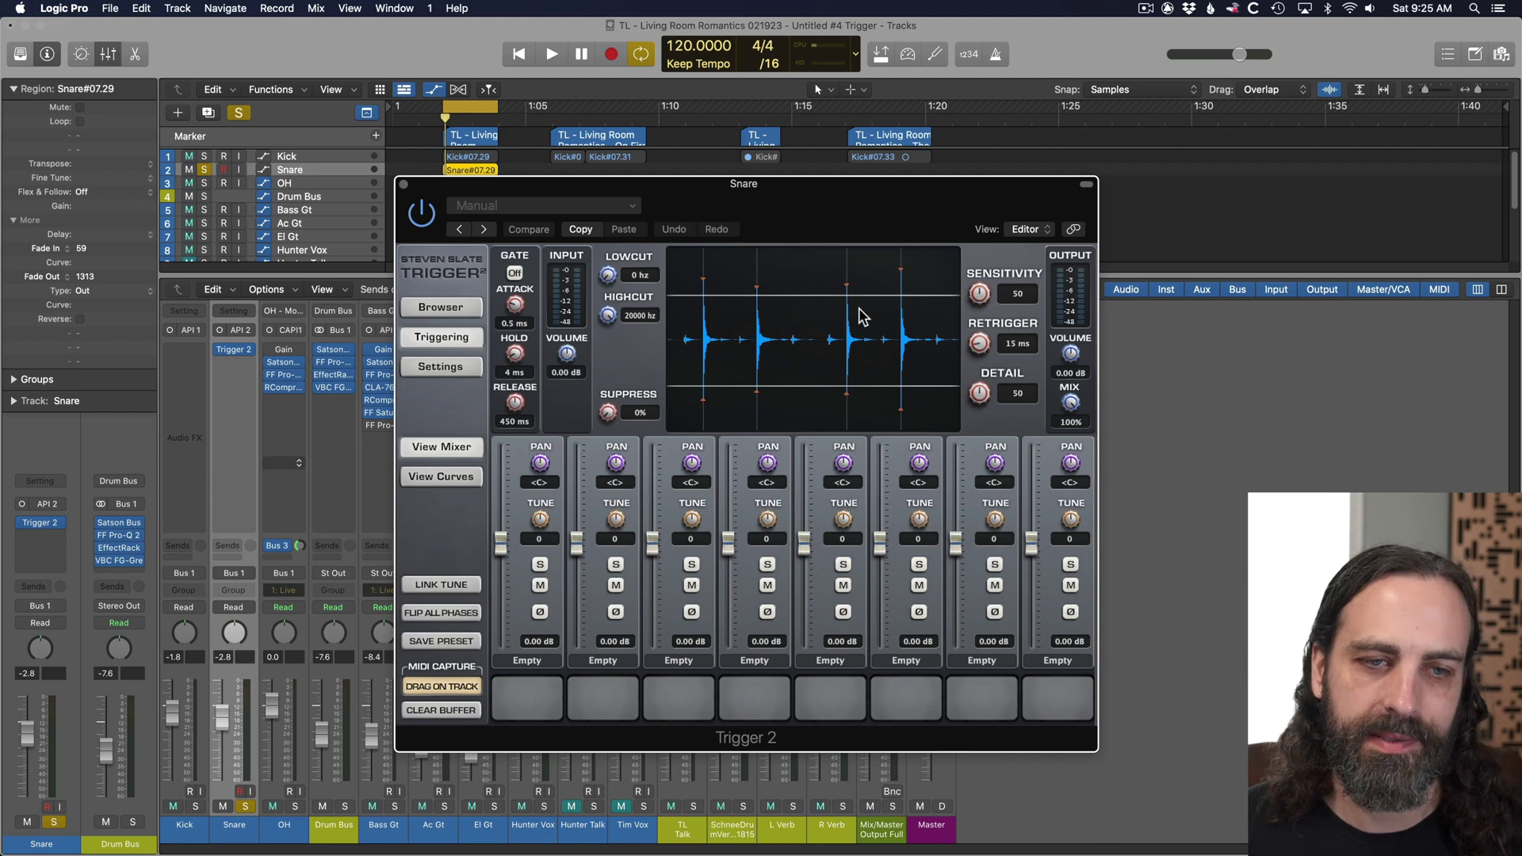
From 02 RDD - Rock Snares, load Snare RDD 10 DW NOB 6.5x14 on pad 1 and its Room version on pad 2.
{"action": "left_click", "coordinate": [440, 308]}
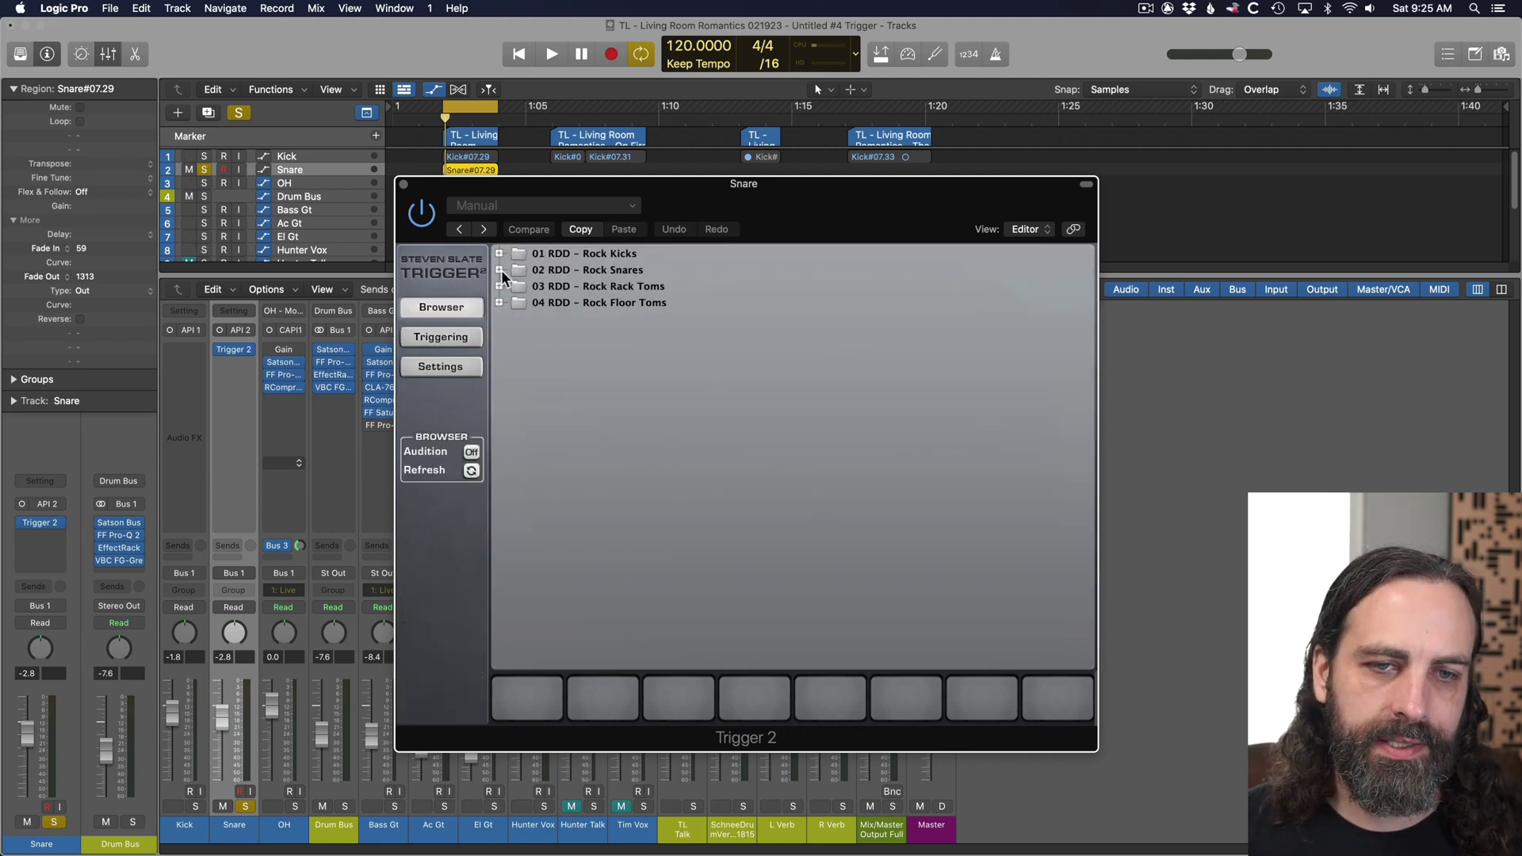
{"action": "left_click", "coordinate": [498, 271]}
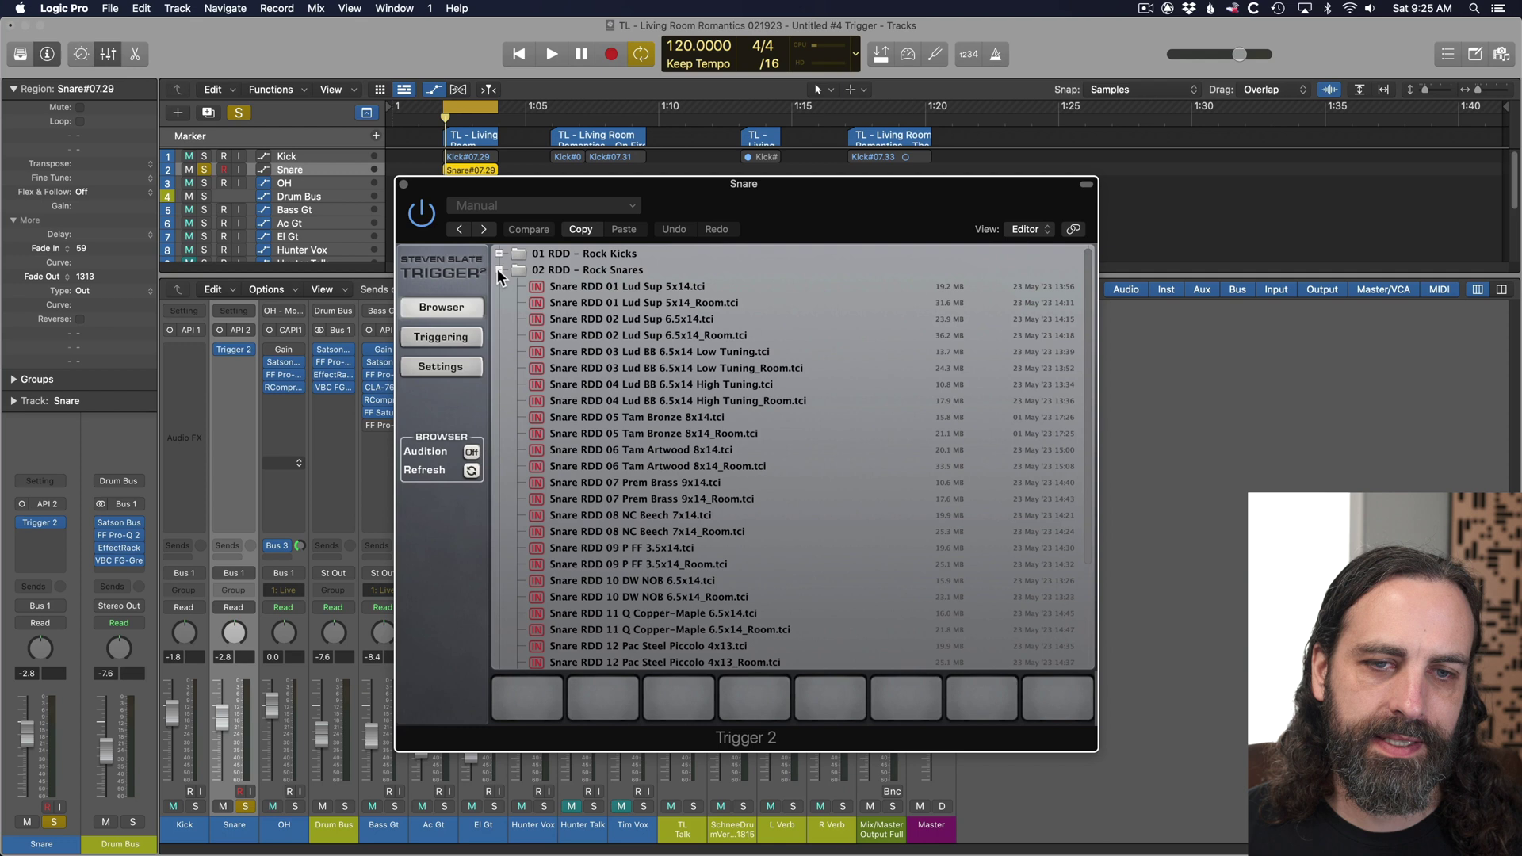
{"action": "scroll", "coordinate": [611, 379], "scroll_direction": "down", "scroll_amount": 1}
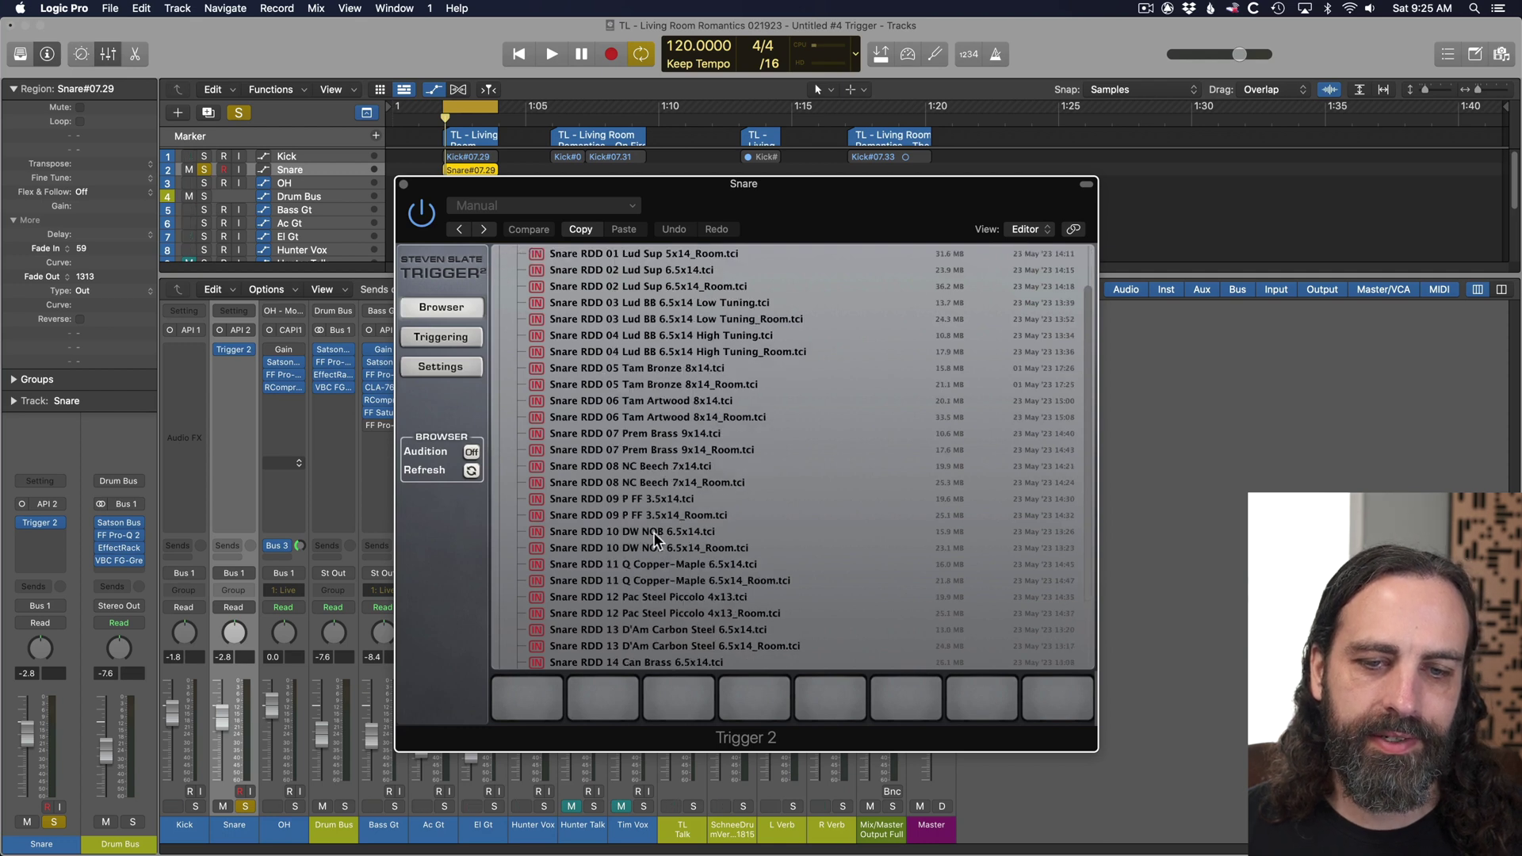
{"action": "left_click_drag", "start_coordinate": [655, 530], "coordinate": [535, 700]}
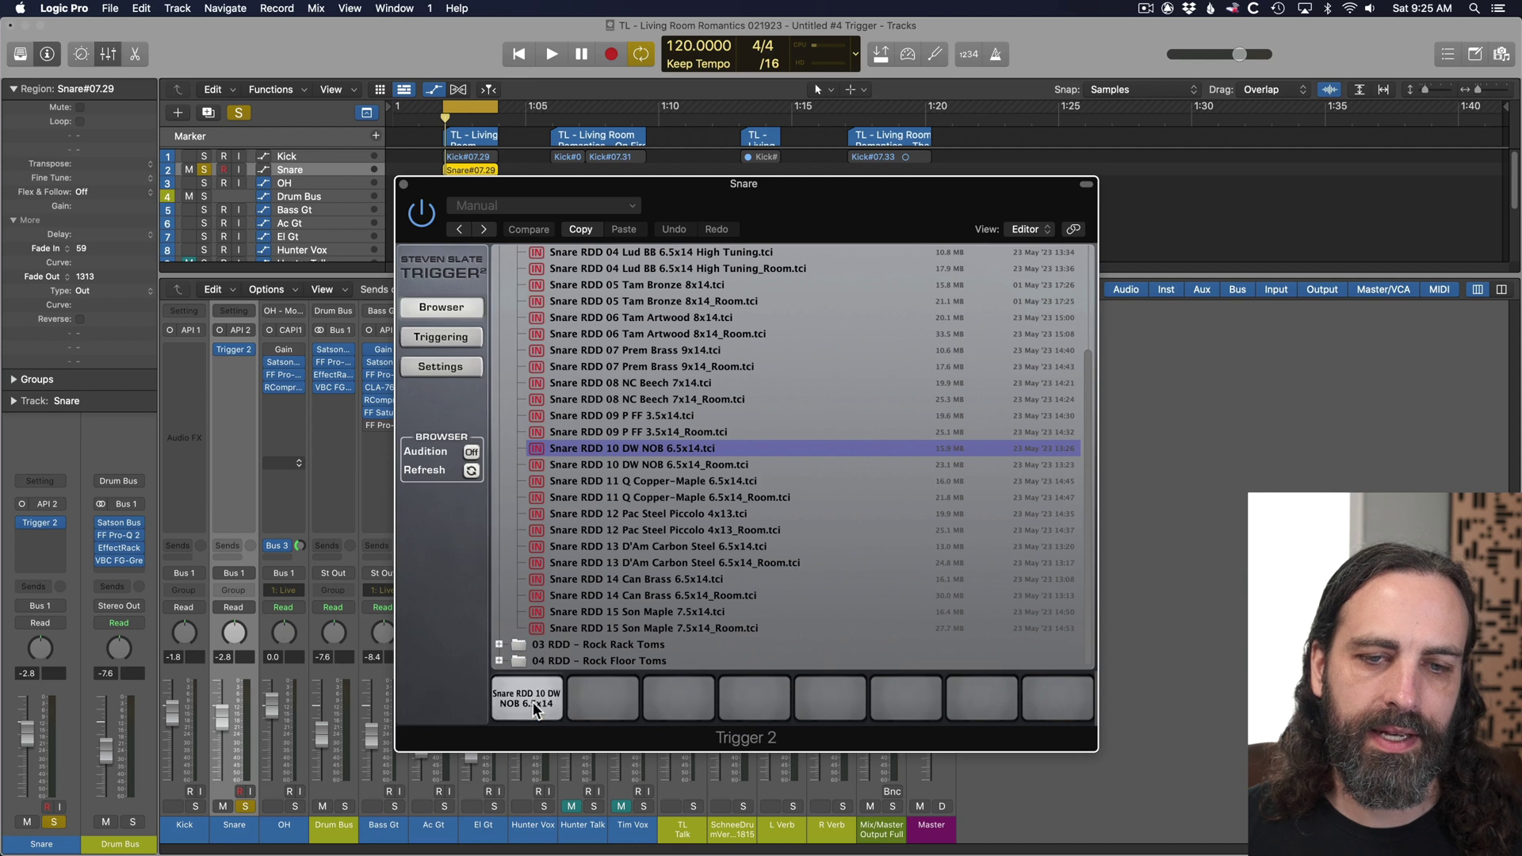
{"action": "left_click_drag", "start_coordinate": [634, 465], "coordinate": [598, 692]}
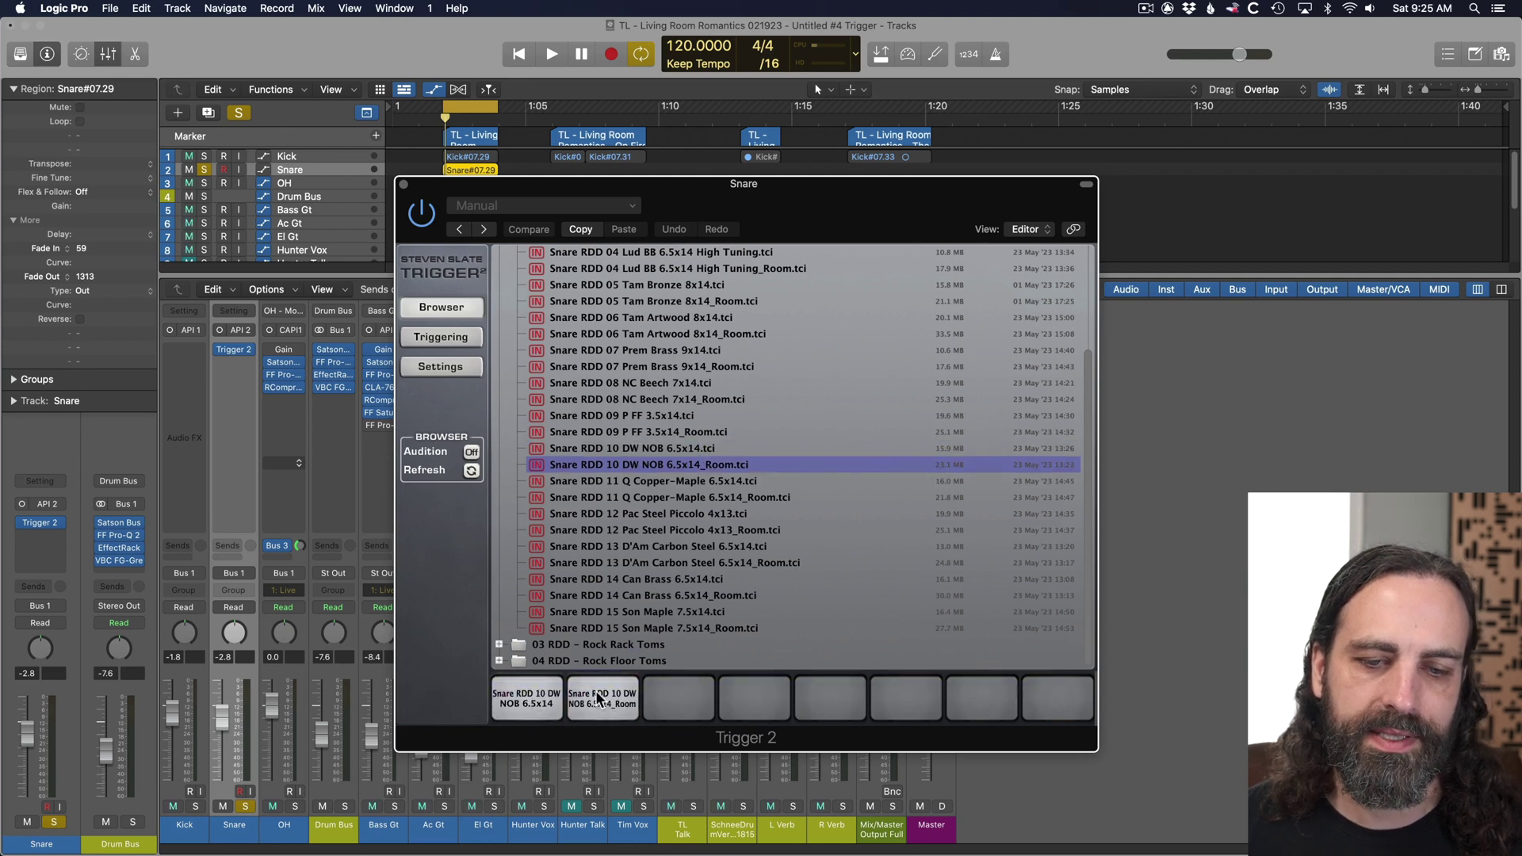
Audition the snare samples, drop the Room pad to -16.88 dB, and close Trigger 2.
{"action": "left_click", "coordinate": [441, 336]}
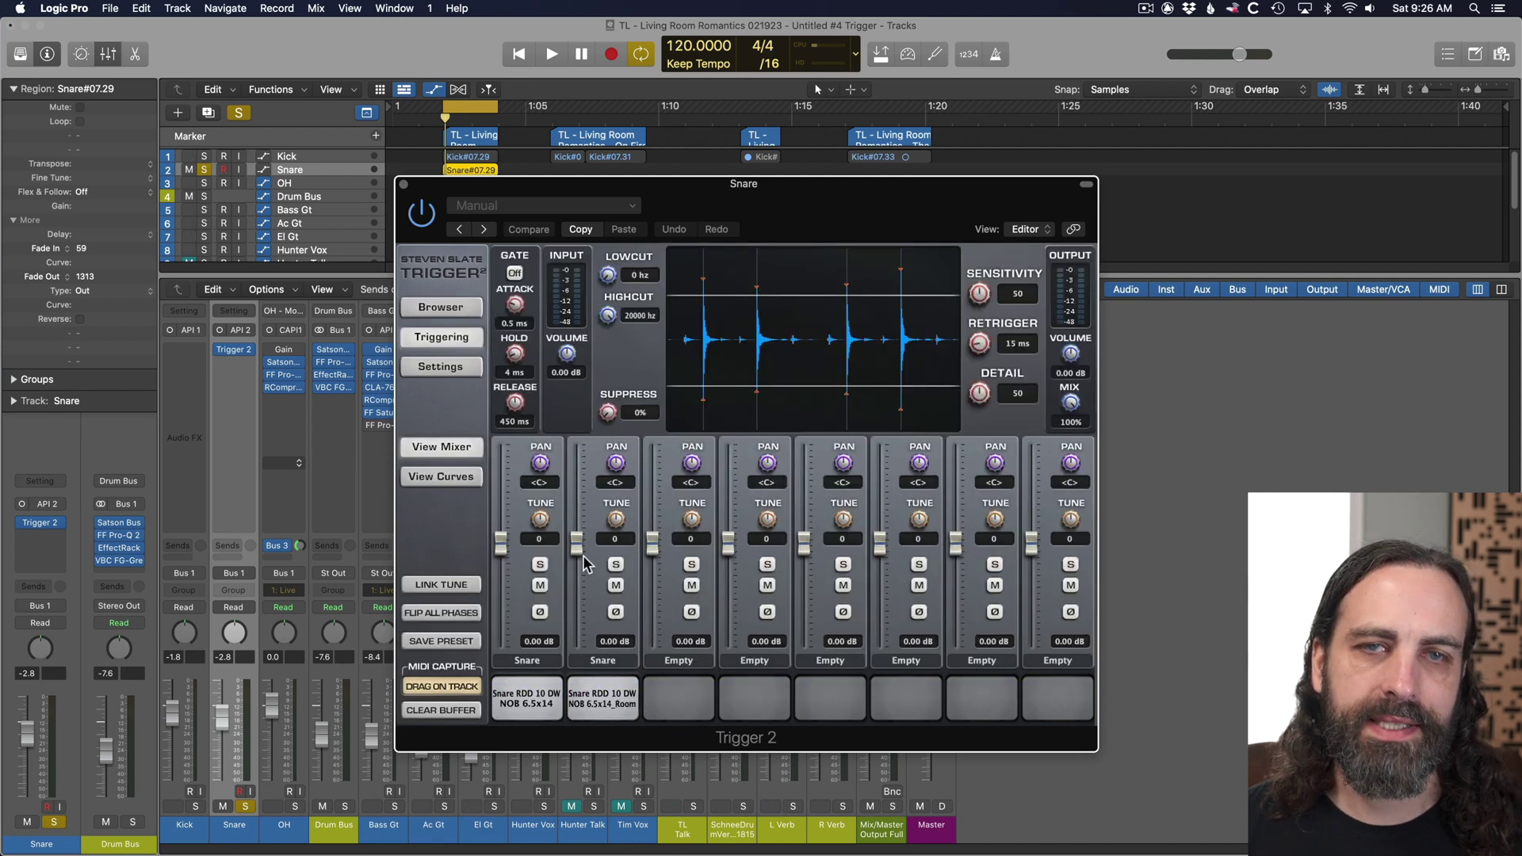
{"action": "key", "text": "space"}
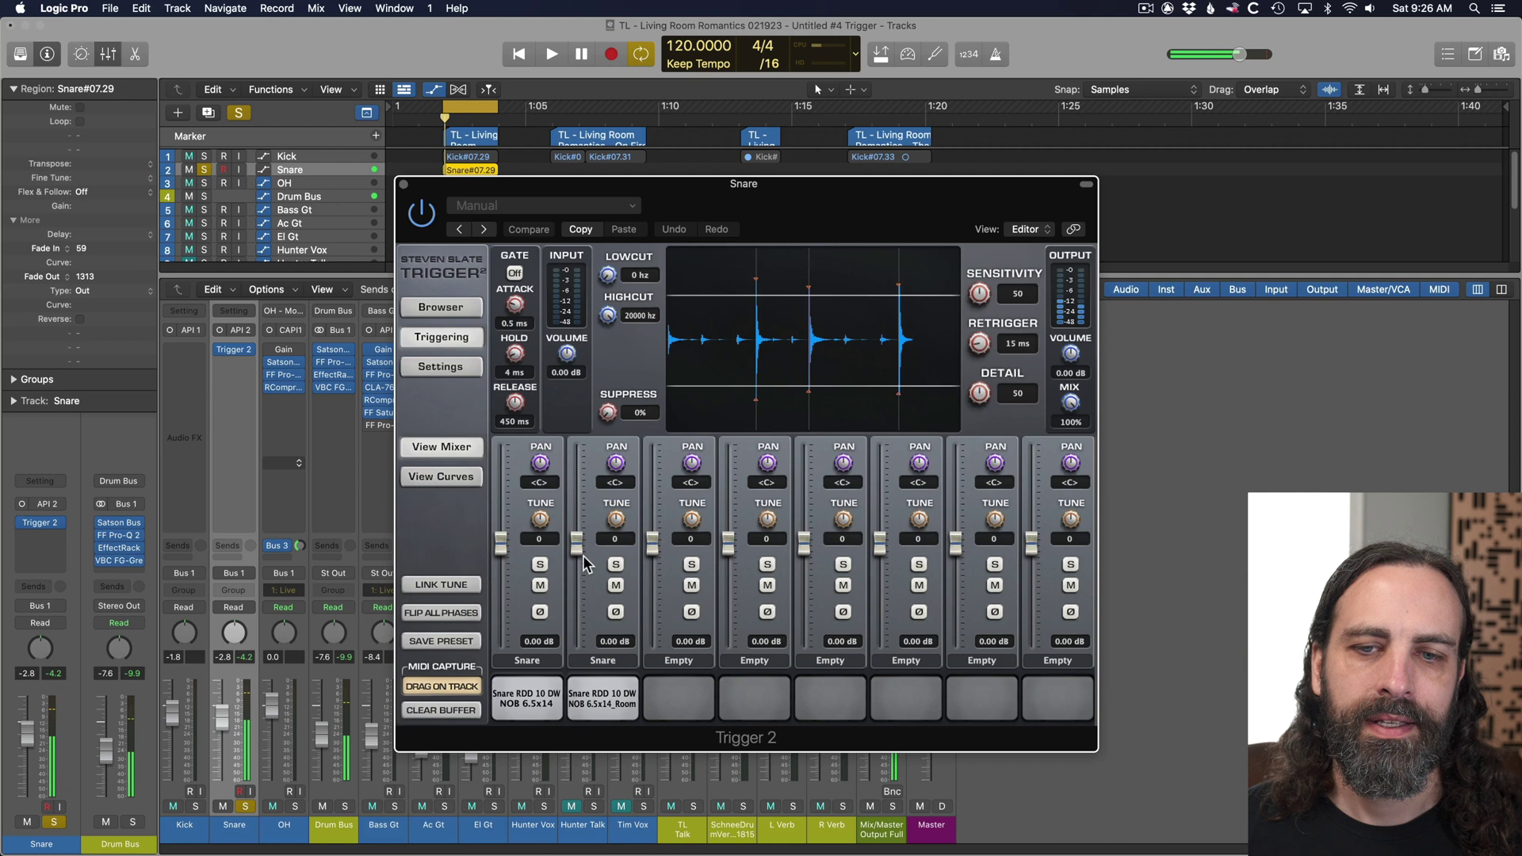
{"action": "key", "text": "space"}
{"action": "left_click_drag", "start_coordinate": [575, 542], "coordinate": [574, 596]}
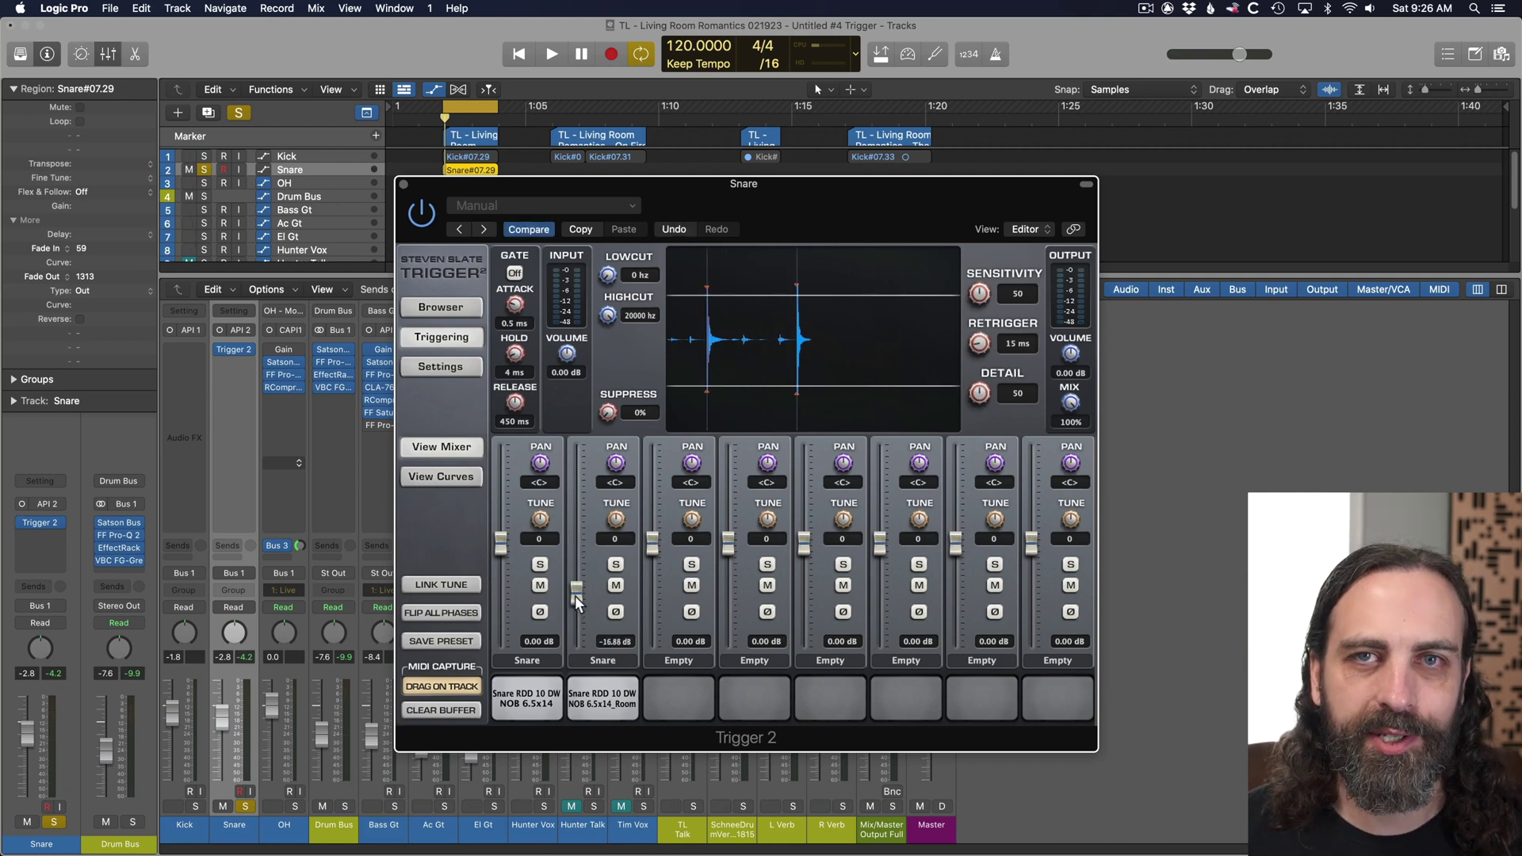
{"action": "key", "text": "space"}
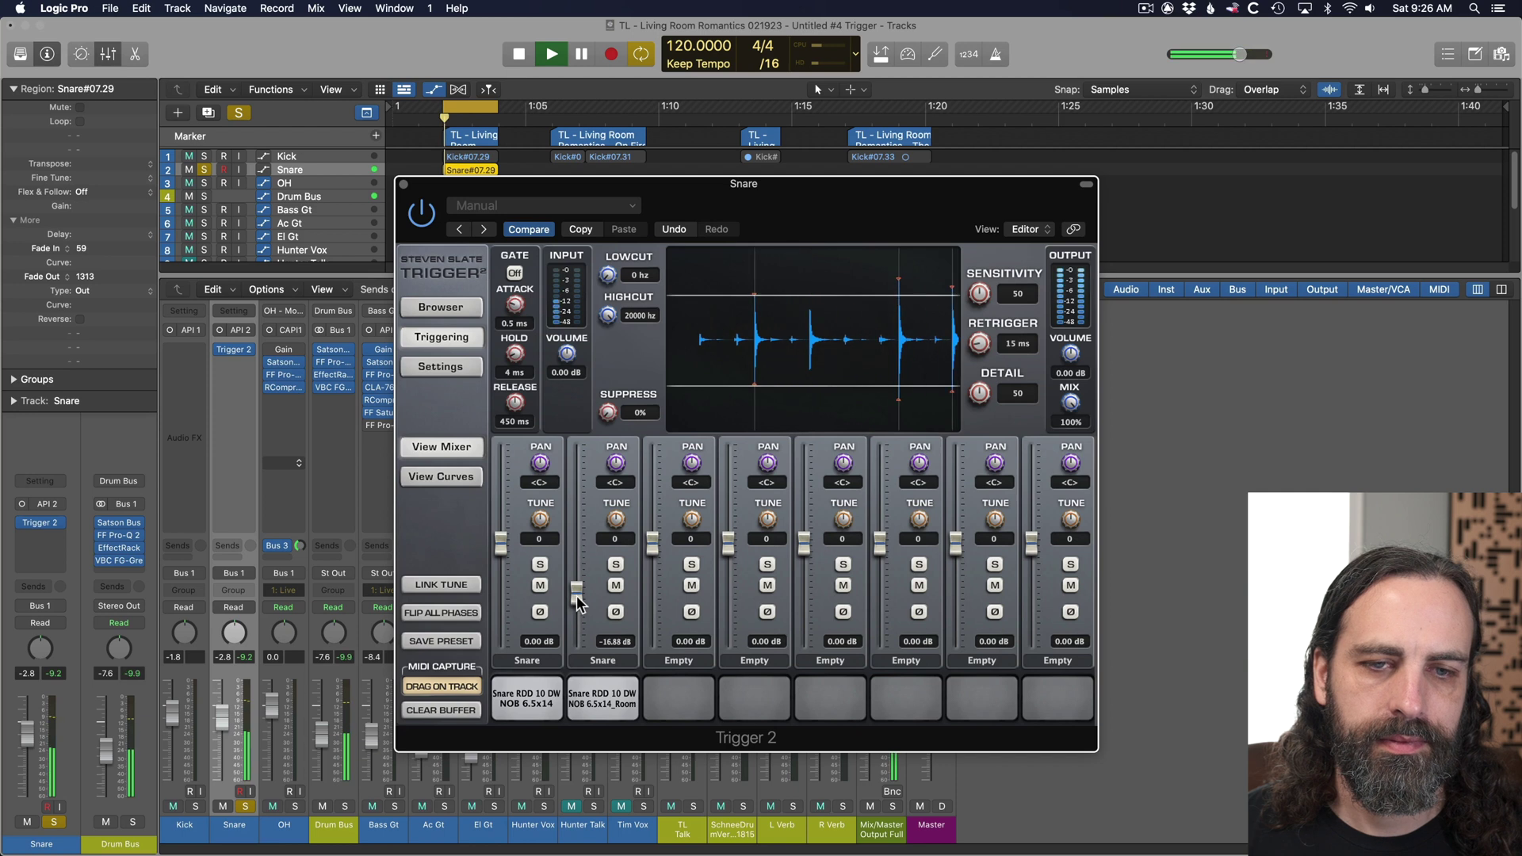
{"action": "key", "text": "space"}
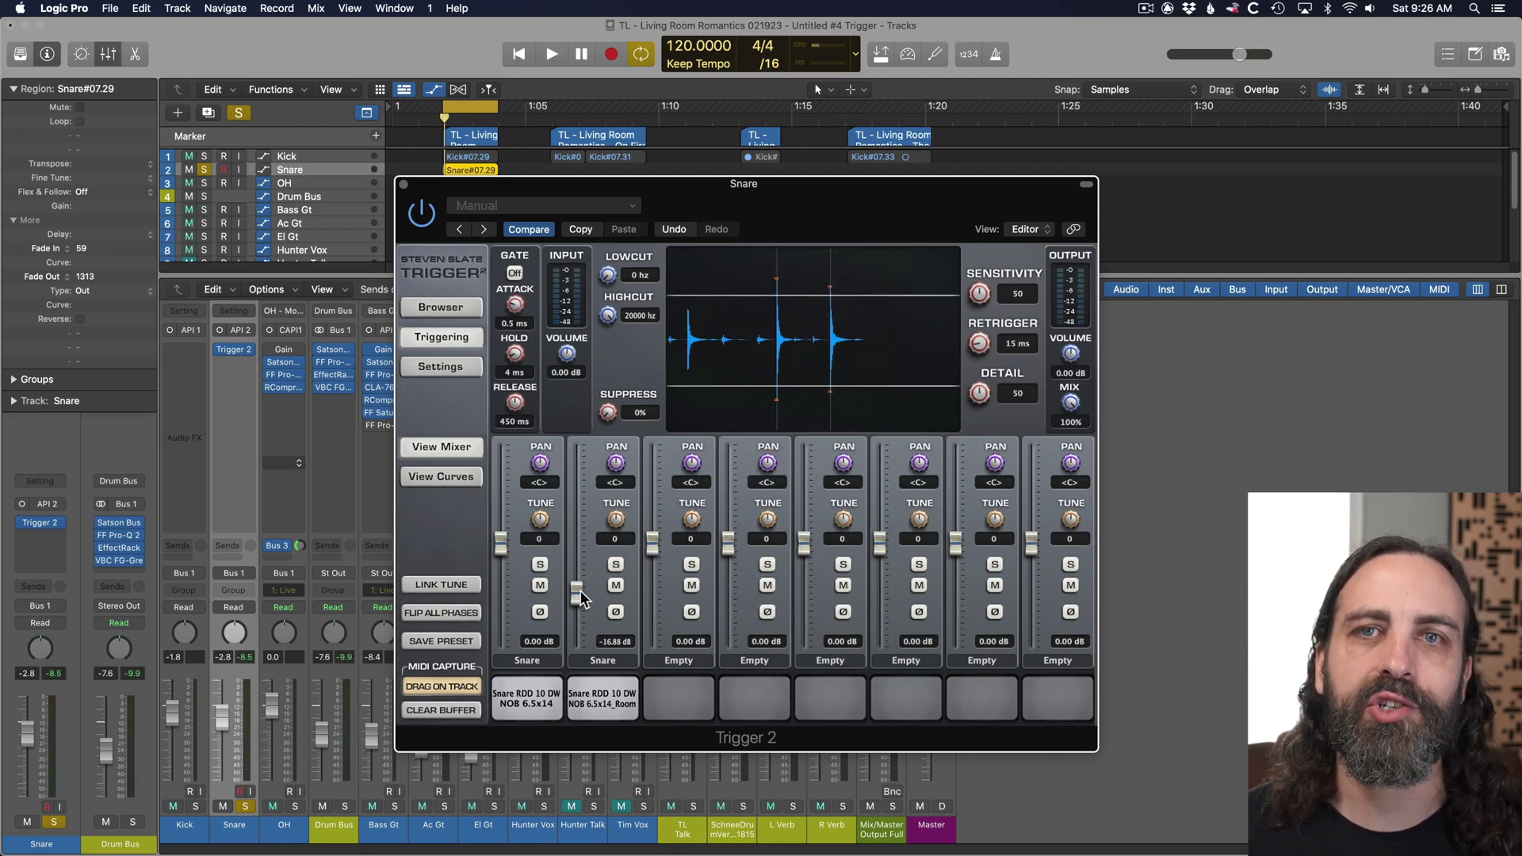
{"action": "key", "text": "super+w"}
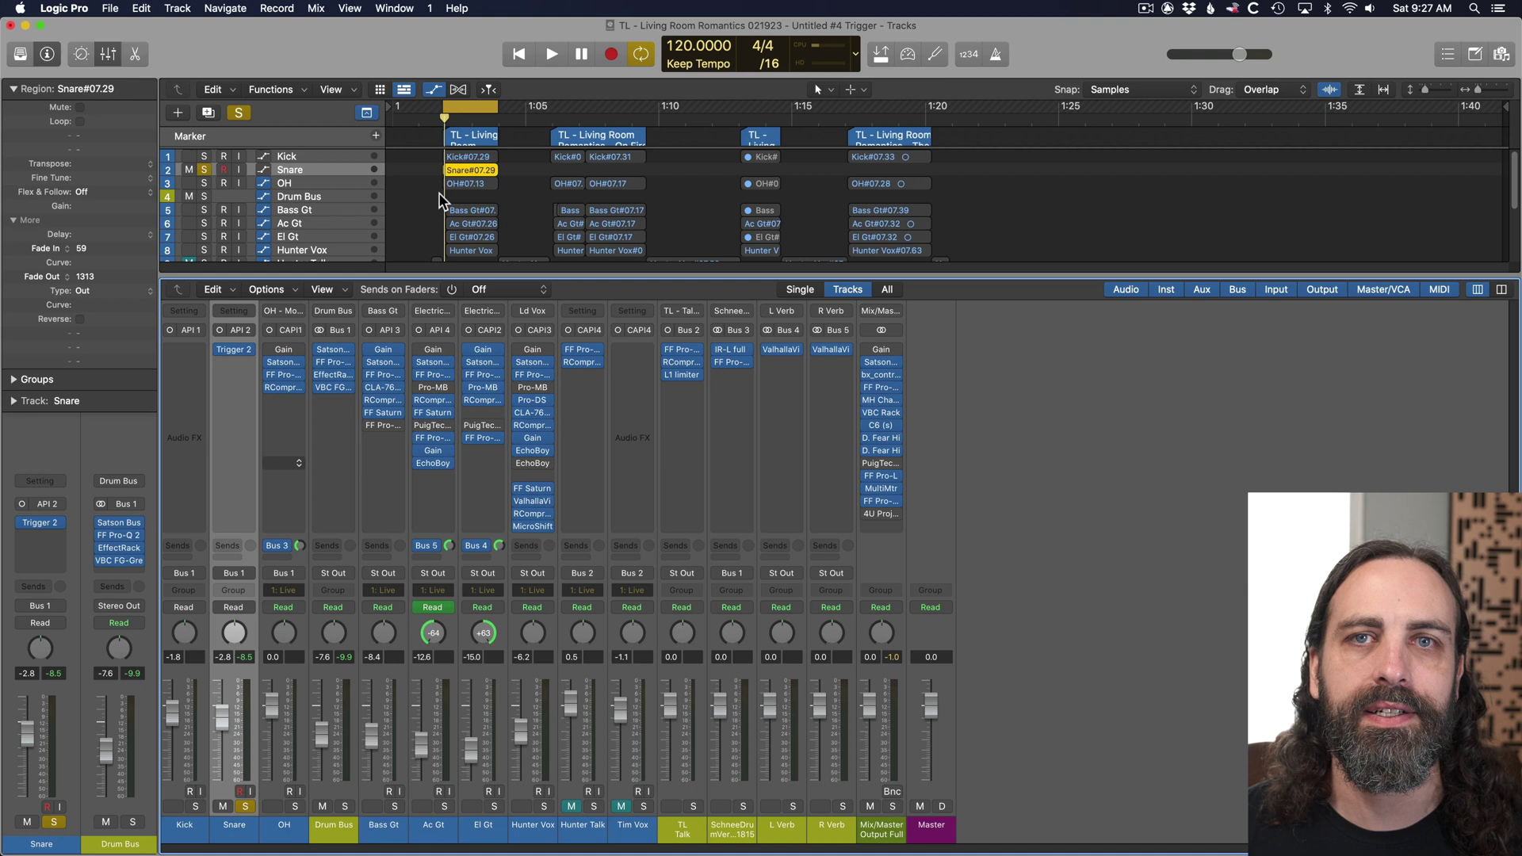
Zoom into the Snare region around 1:03:09 and play that passage.
{"action": "key", "text": "z"}
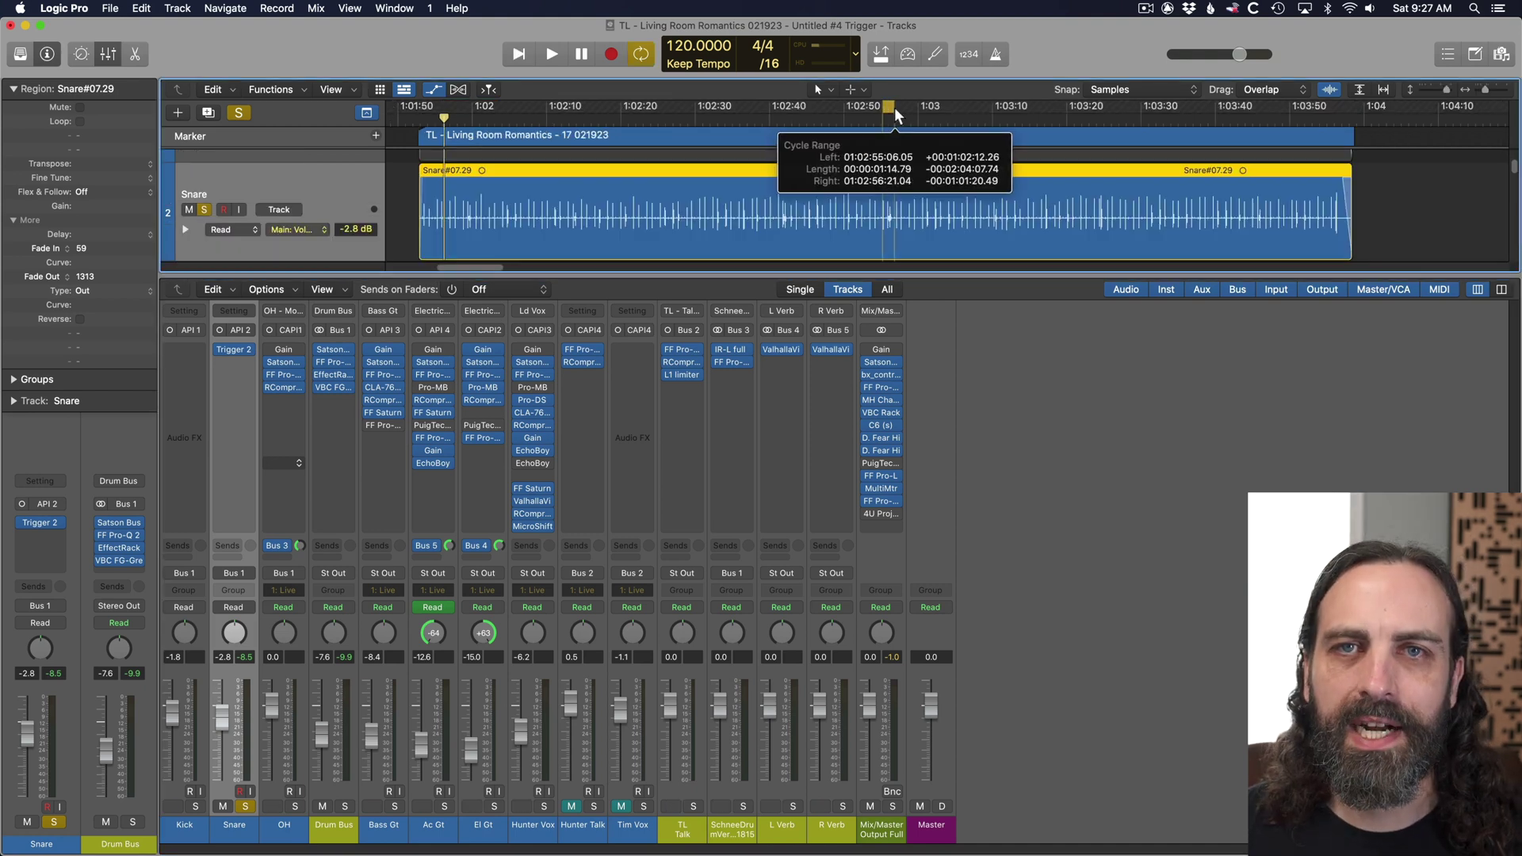
{"action": "scroll", "coordinate": [925, 147], "scroll_direction": "right", "scroll_amount": 5}
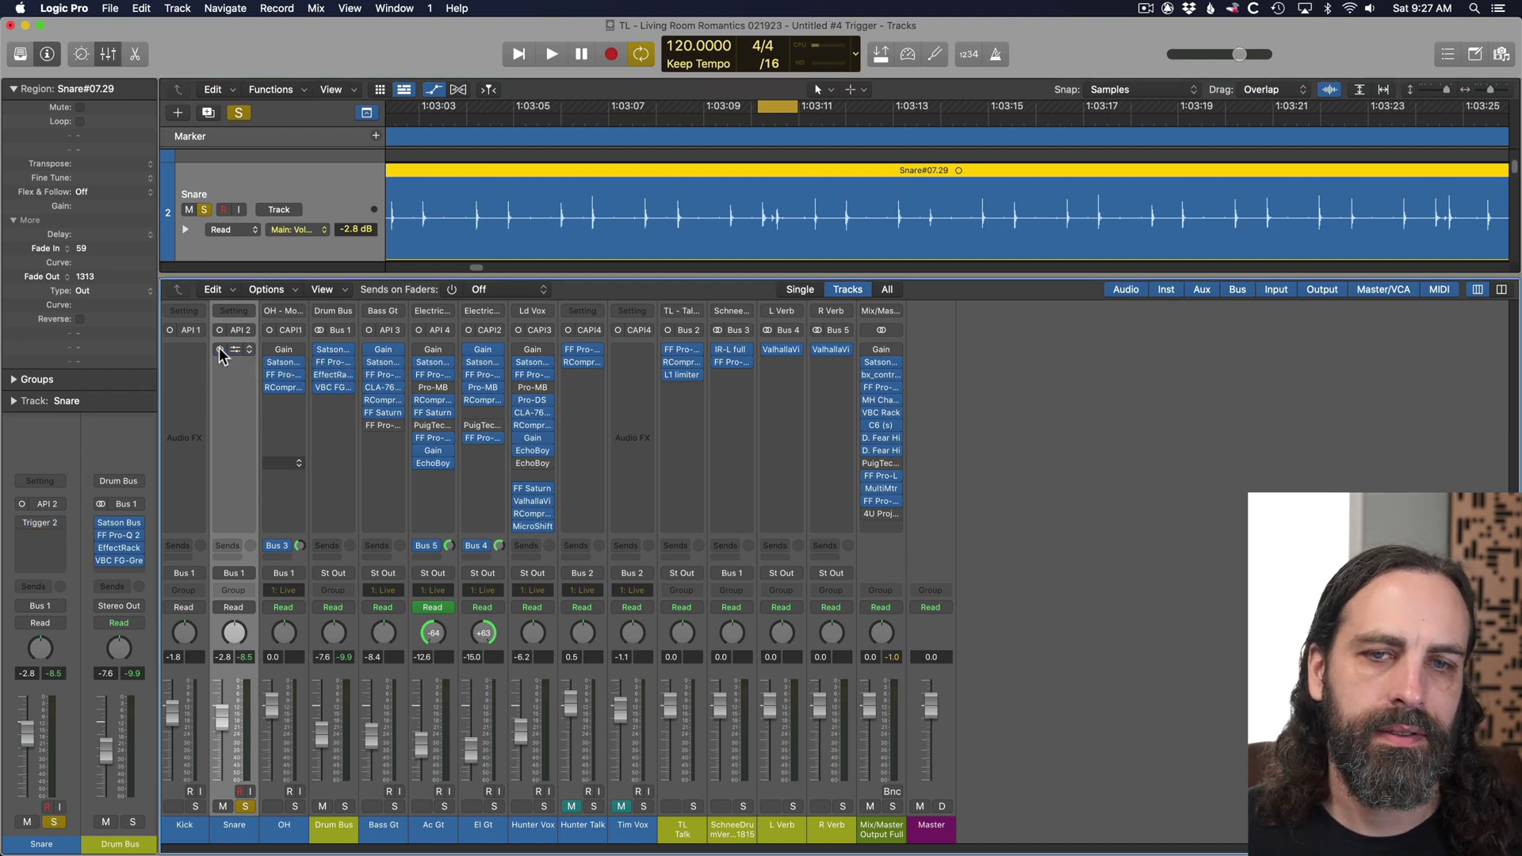
{"action": "key", "text": "space"}
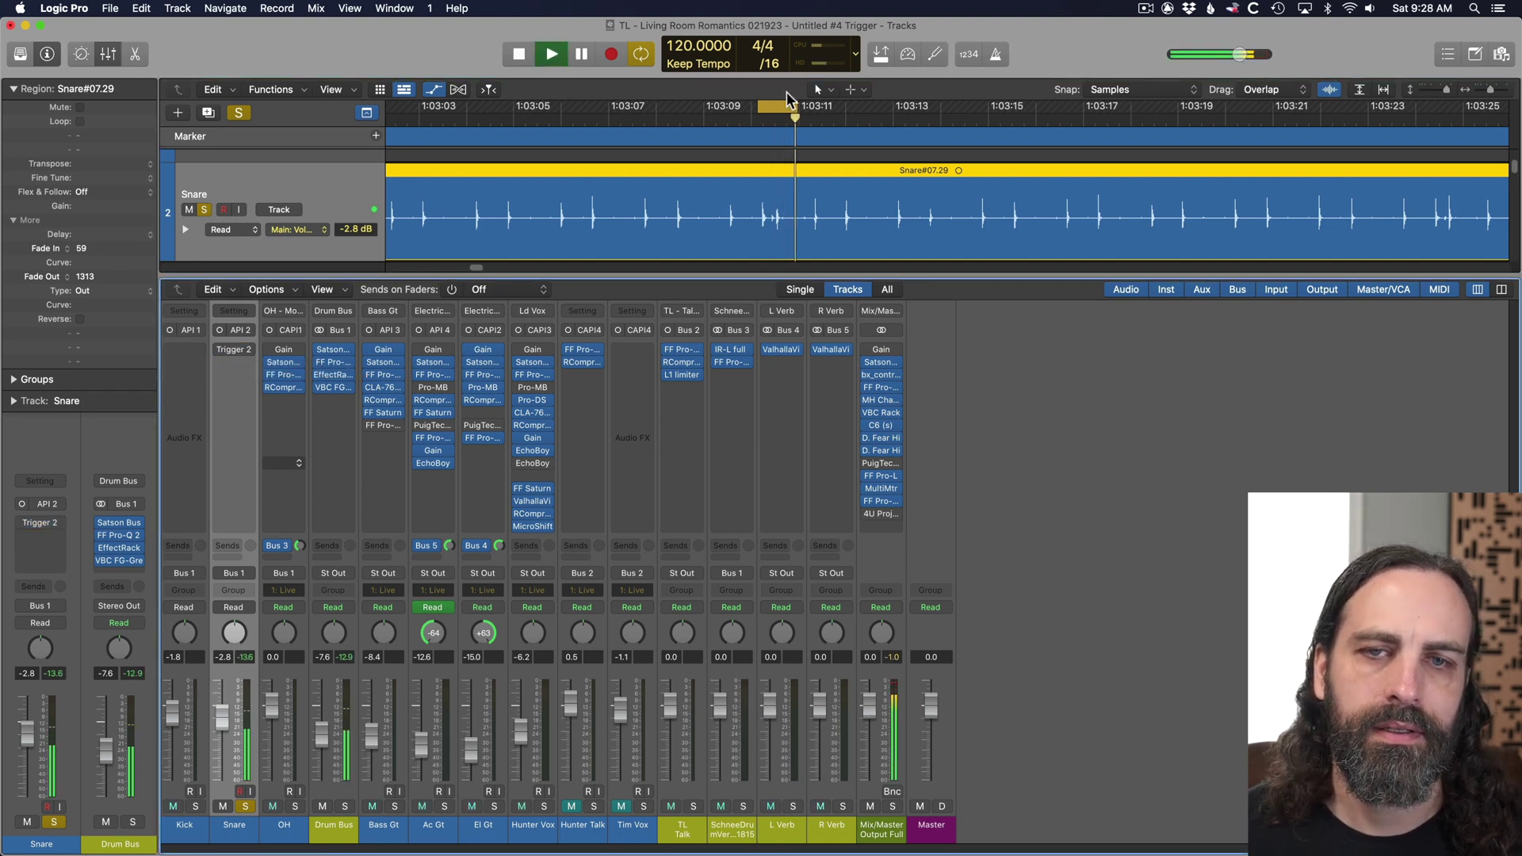
{"action": "key", "text": "space"}
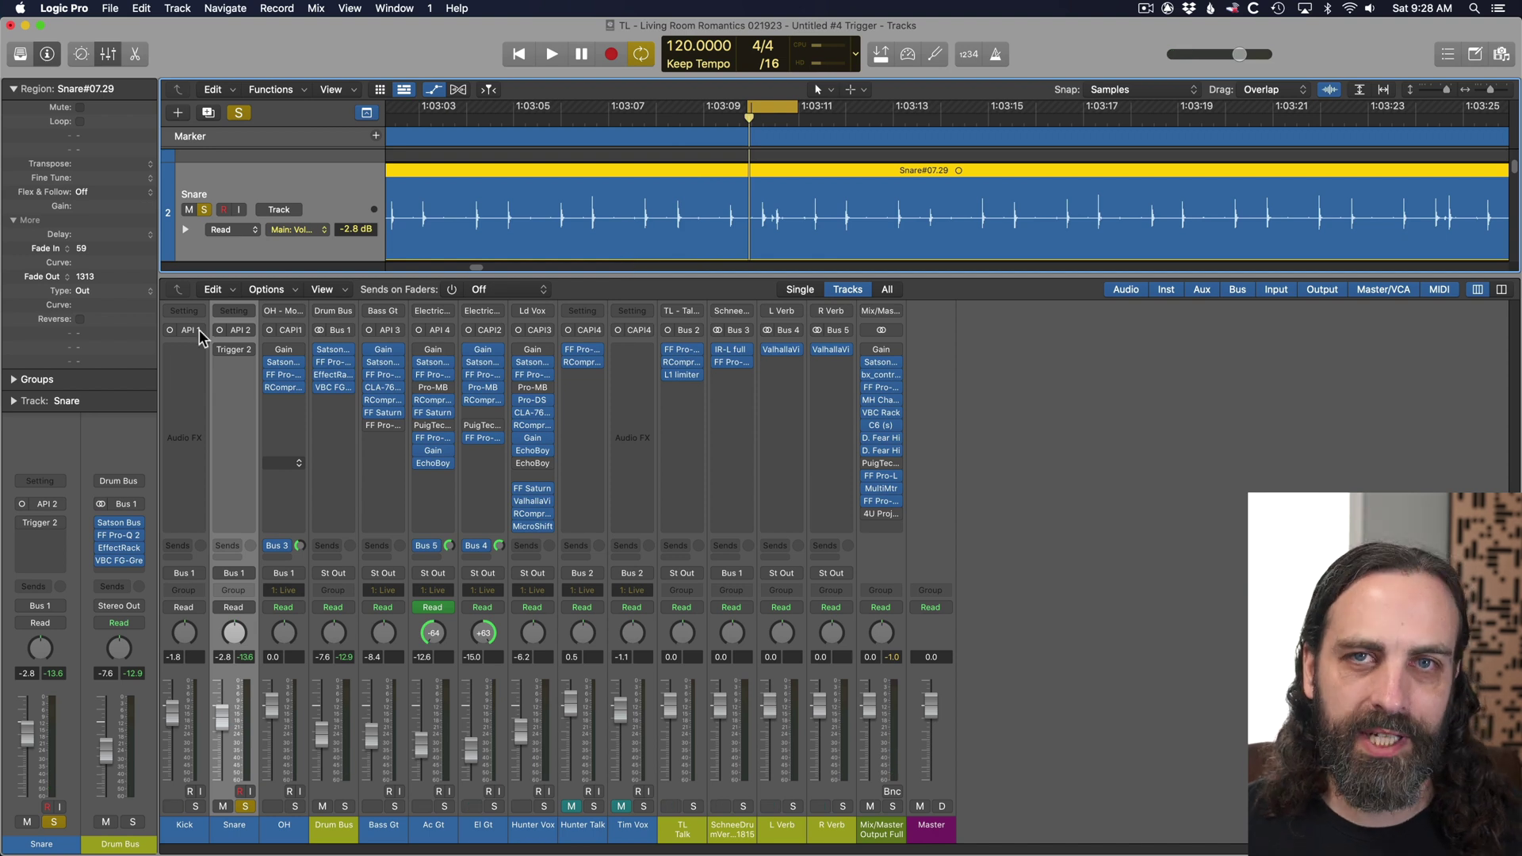
Reopen the Snare's Trigger 2 window and move it lower on screen.
{"action": "left_click", "coordinate": [234, 350]}
{"action": "key", "text": "space"}
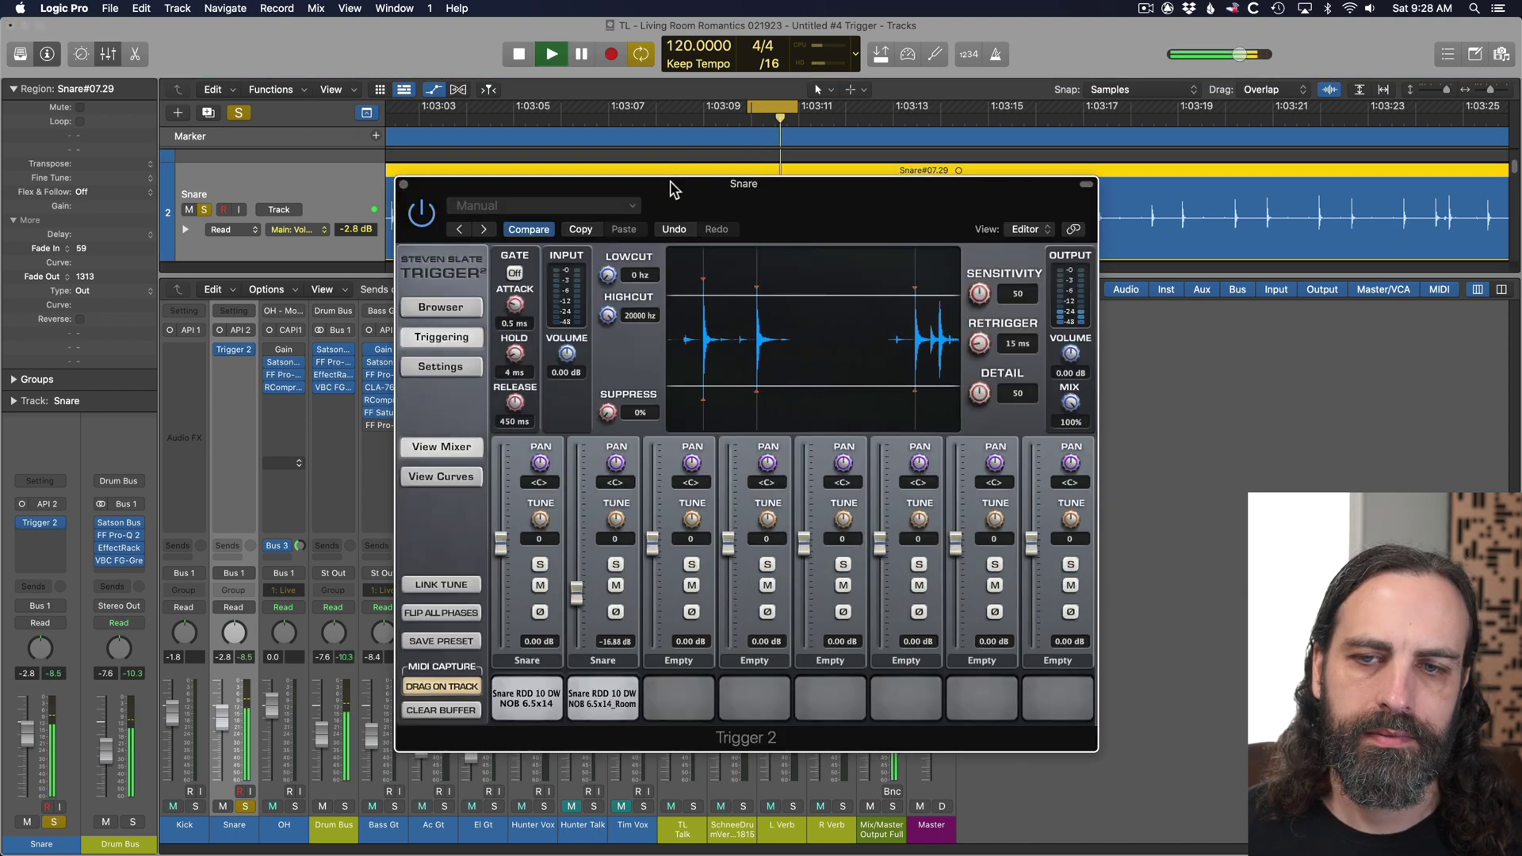
{"action": "left_click_drag", "start_coordinate": [674, 187], "coordinate": [682, 275]}
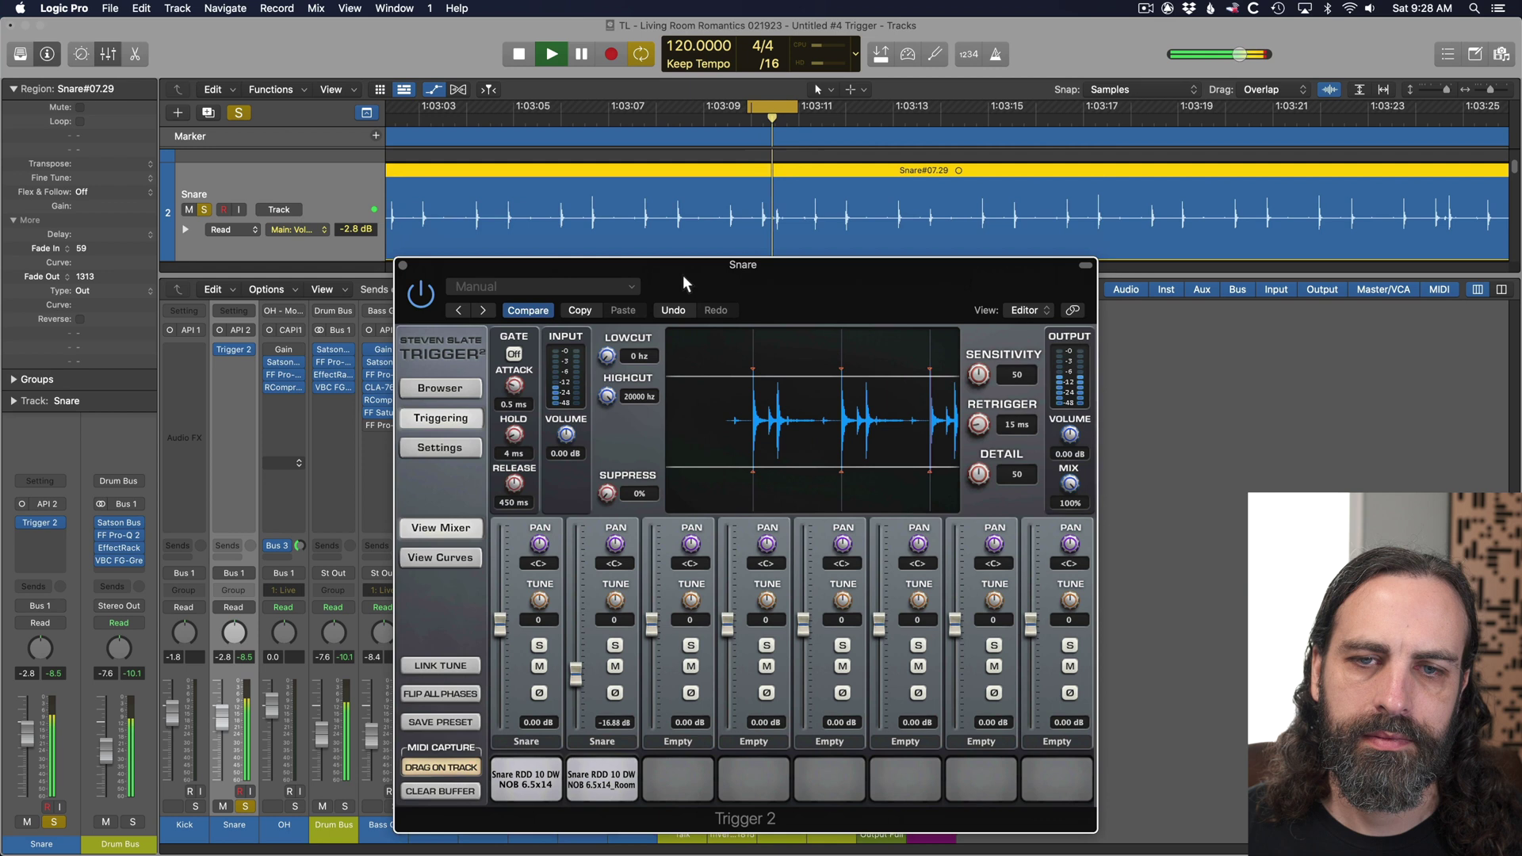
{"action": "key", "text": "space"}
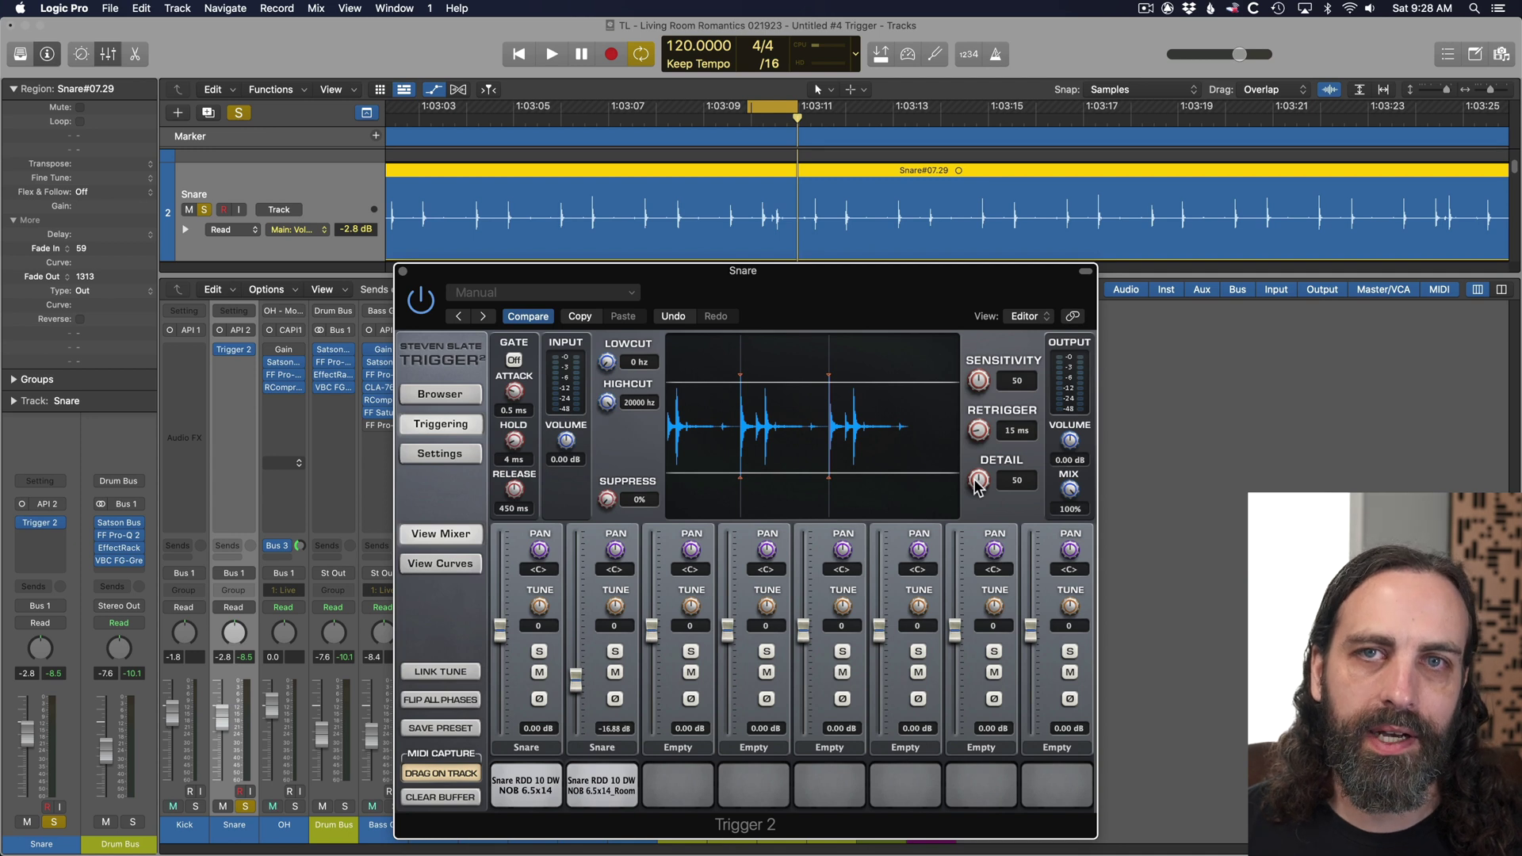
While playing, turn Trigger 2's Detail knob down from 50 to 10.
{"action": "key", "text": "space"}
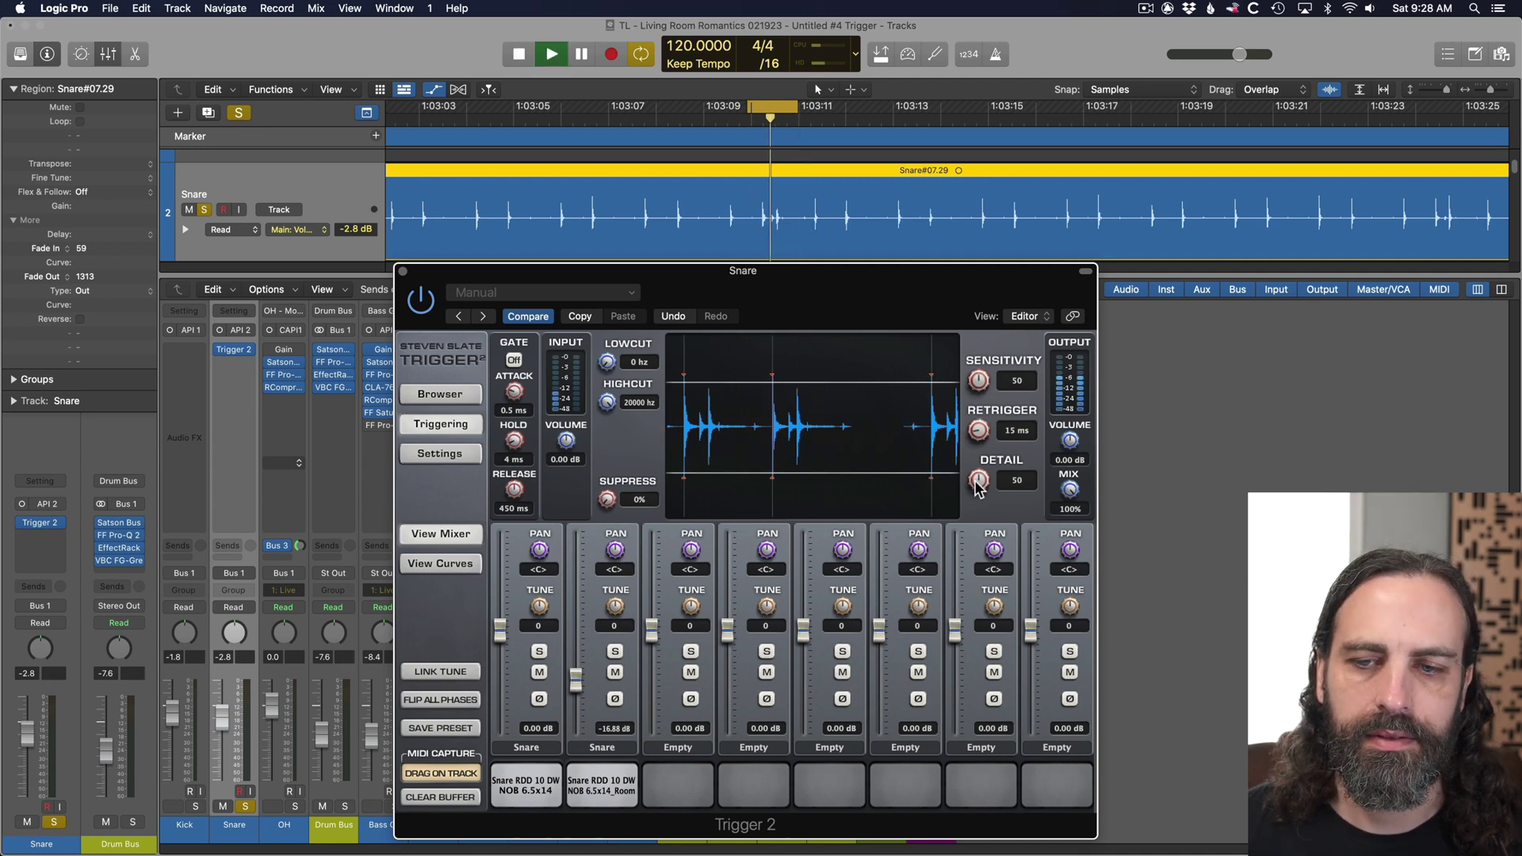
{"action": "left_click_drag", "start_coordinate": [975, 487], "coordinate": [964, 557]}
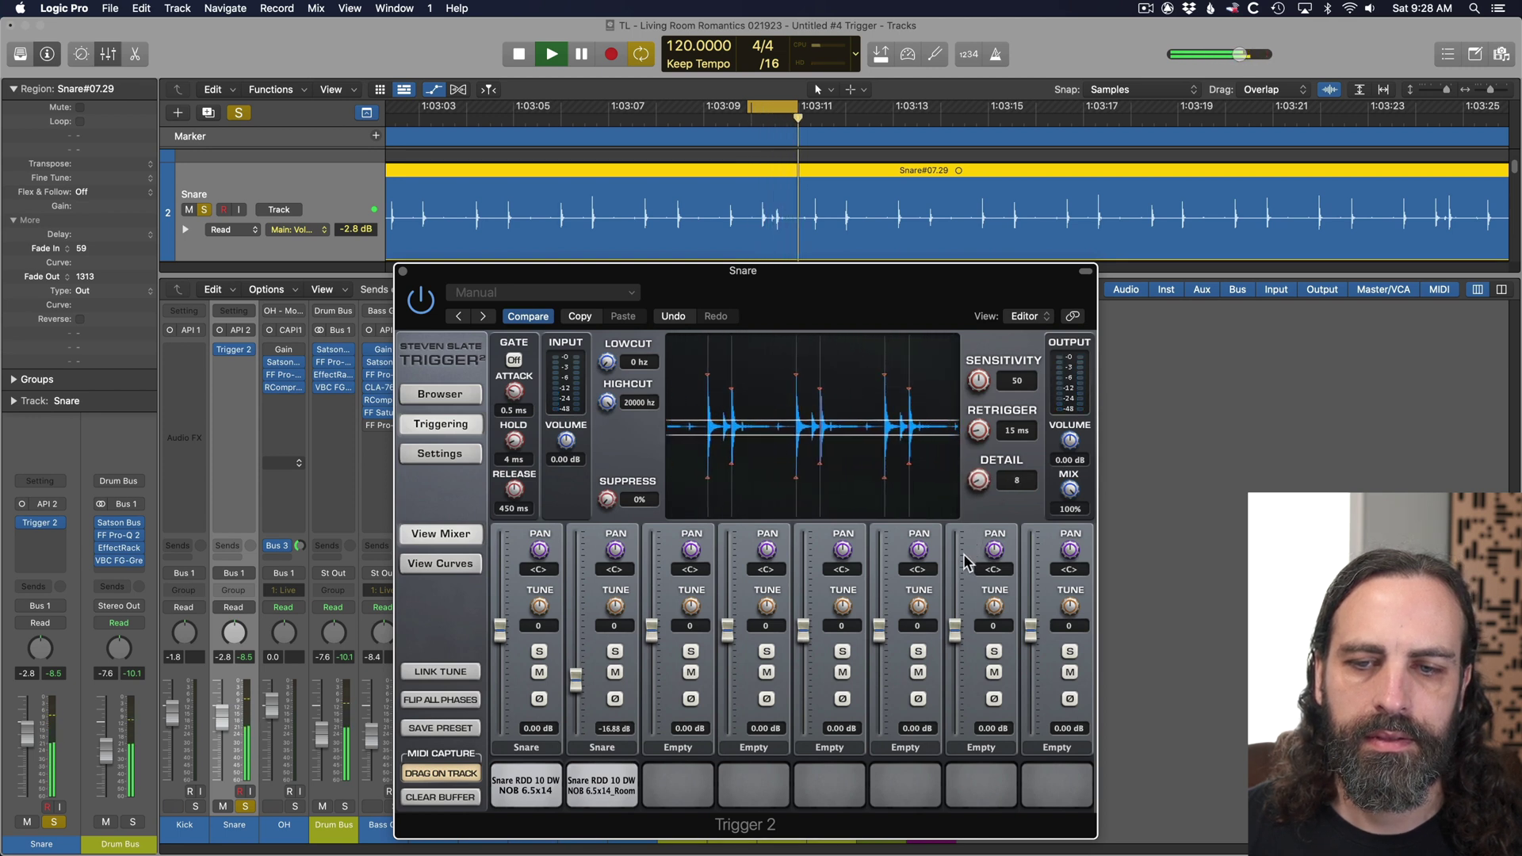
{"action": "key", "text": "space"}
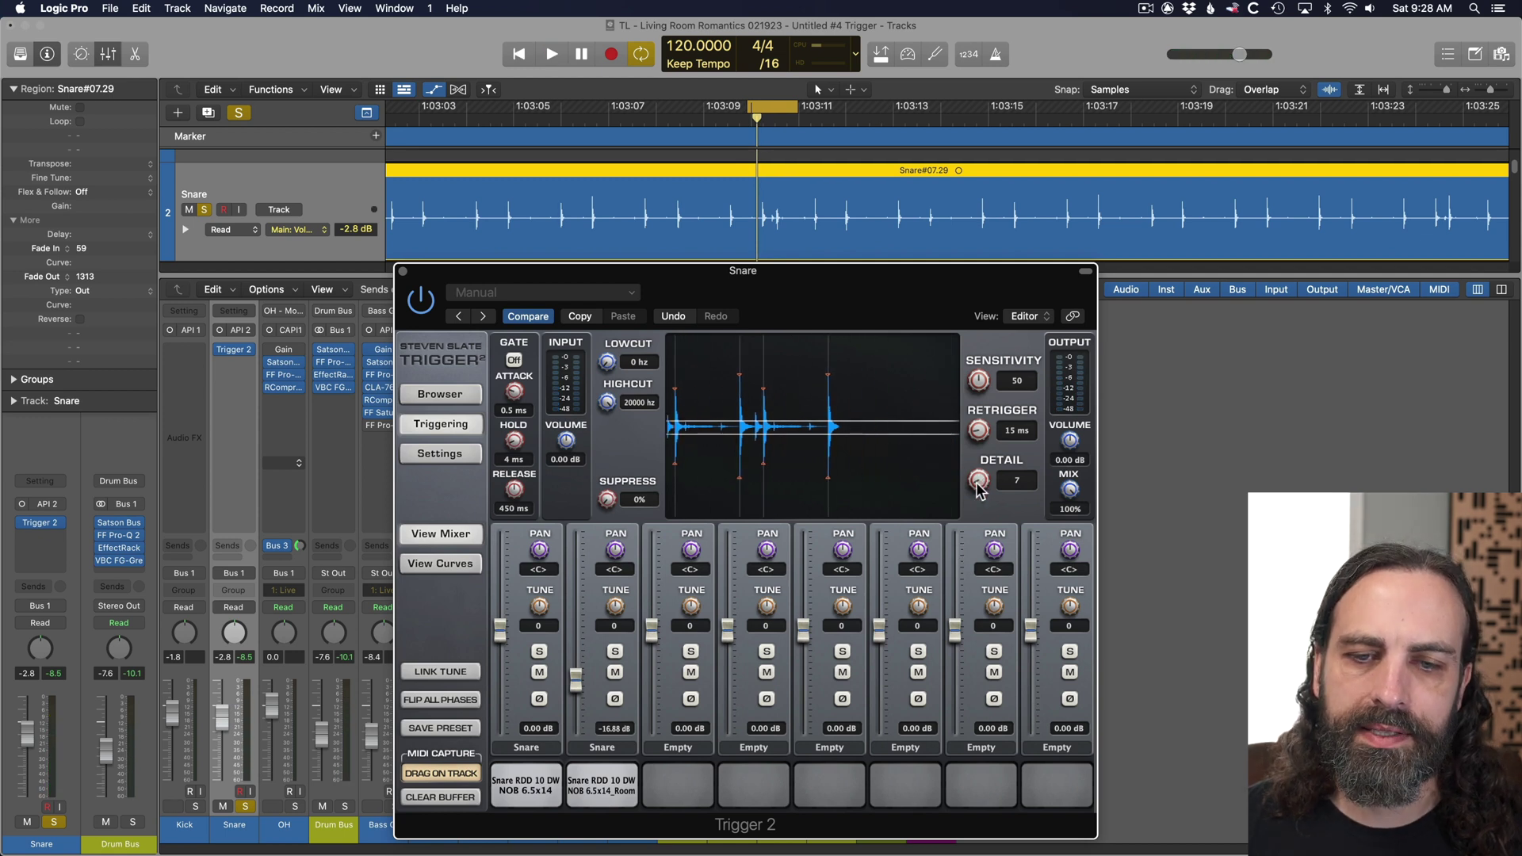
{"action": "left_click_drag", "start_coordinate": [978, 481], "coordinate": [948, 463]}
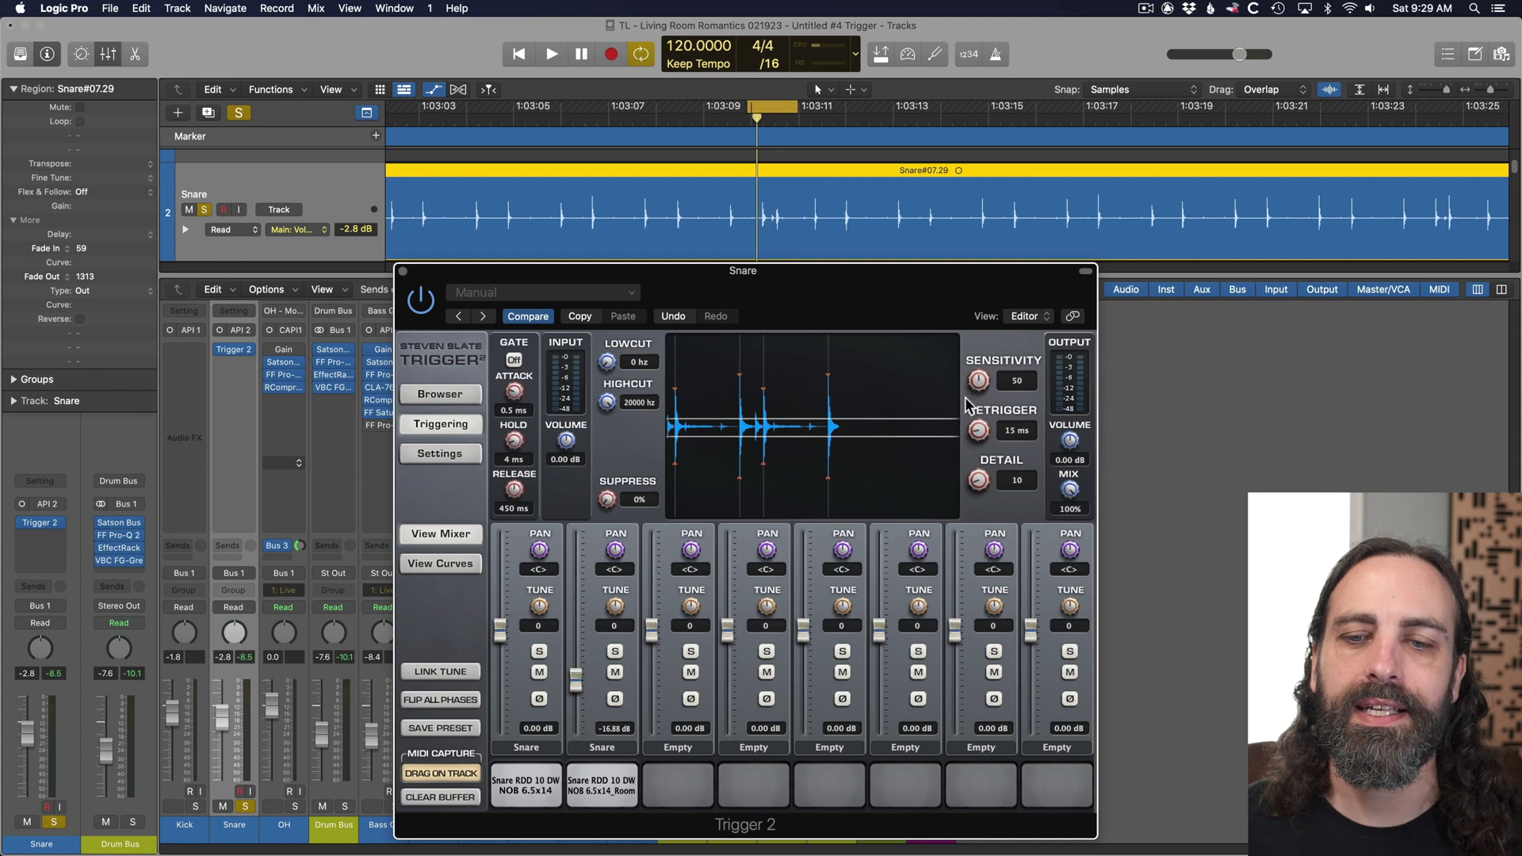
Nudge Detail to 9 and try Sensitivity above 50 before bringing it back to 50.
{"action": "left_click_drag", "start_coordinate": [980, 486], "coordinate": [967, 483]}
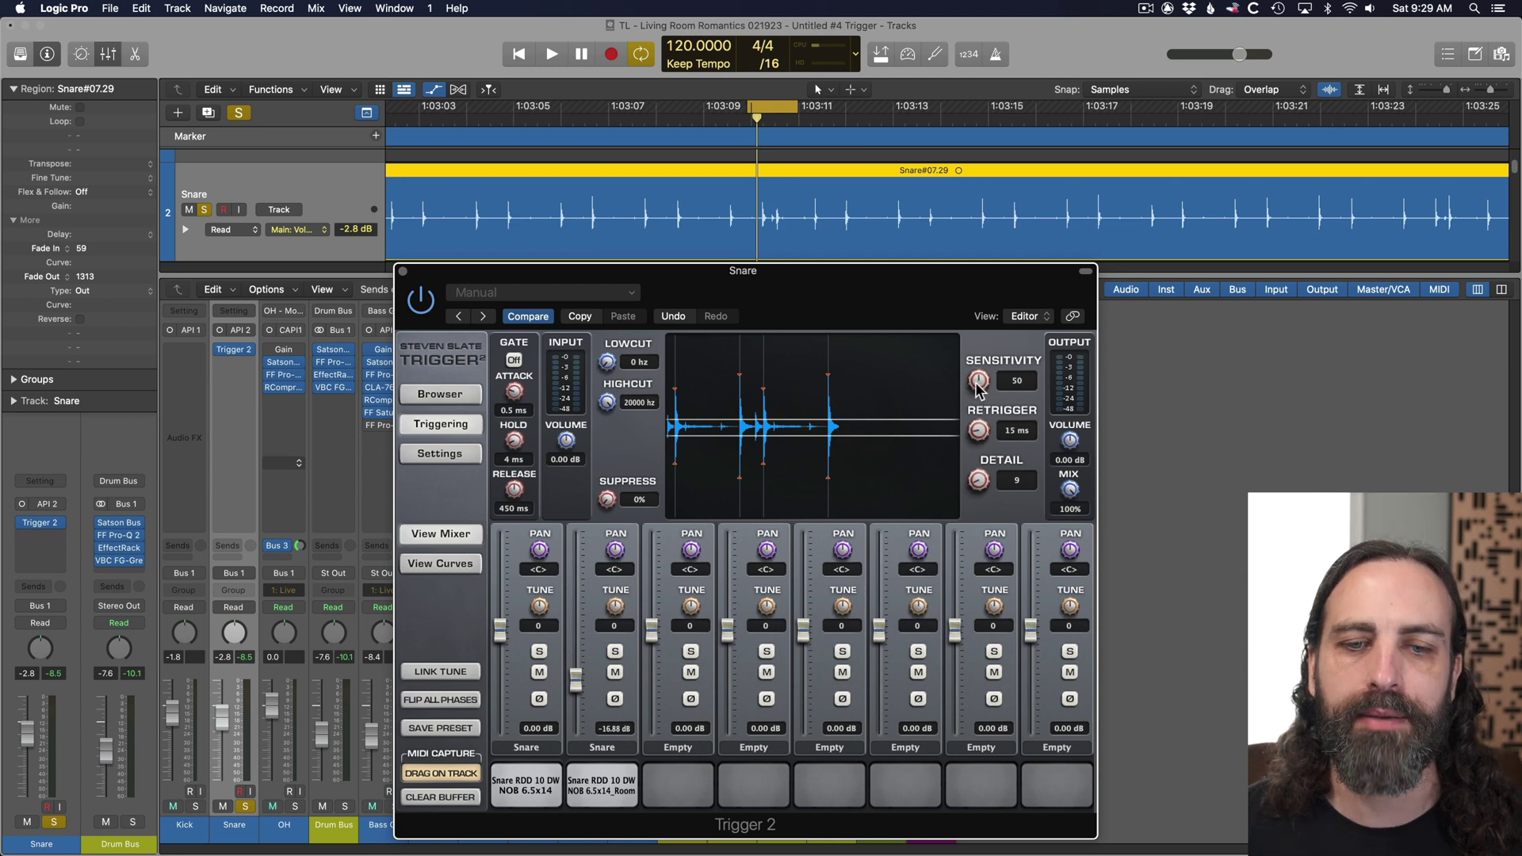
{"action": "key", "text": "space"}
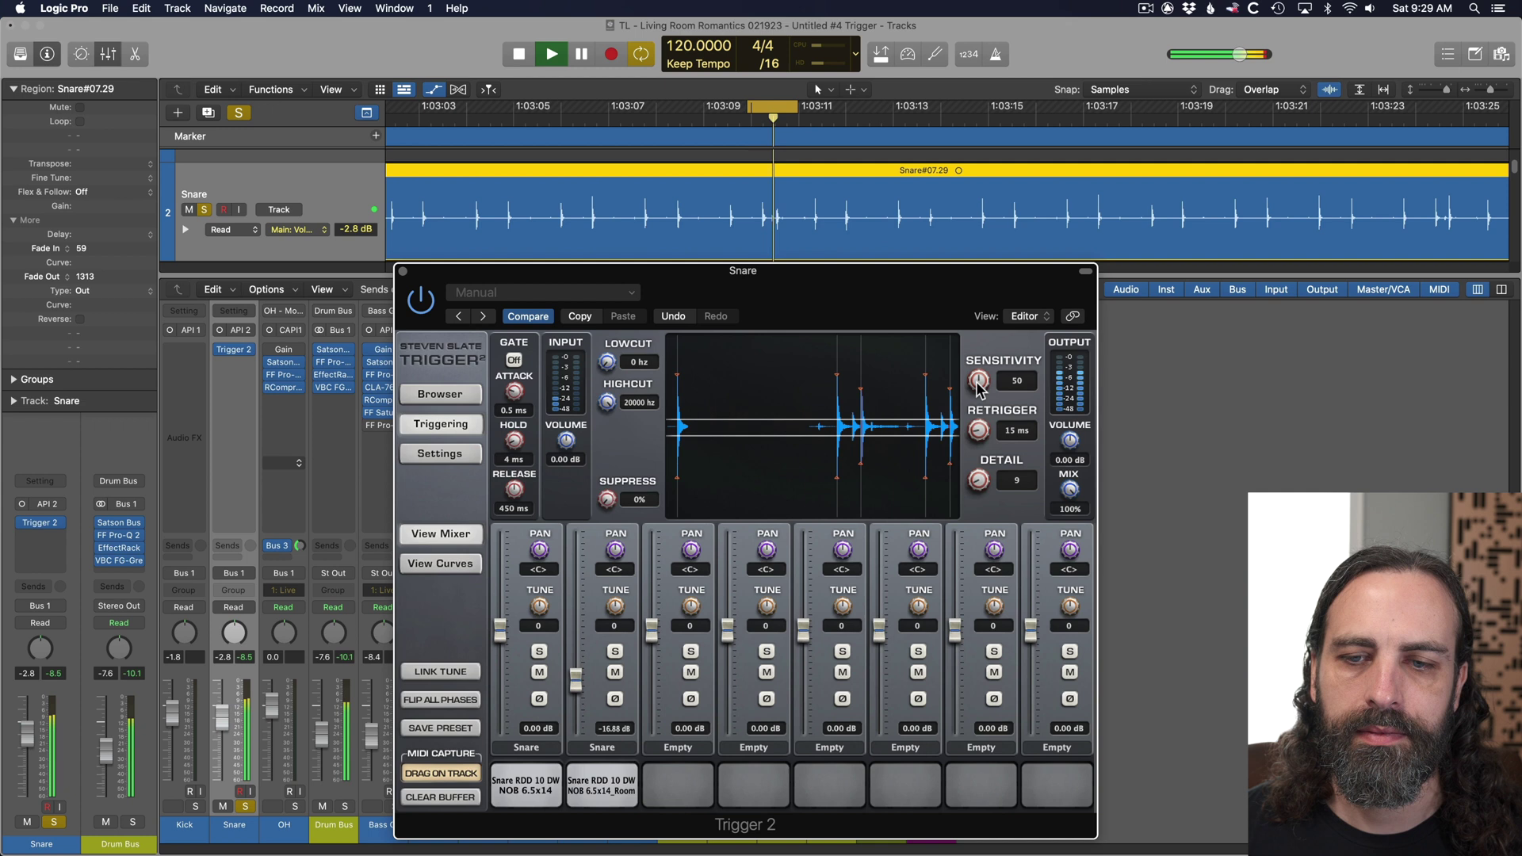
{"action": "left_click_drag", "start_coordinate": [978, 384], "coordinate": [974, 346]}
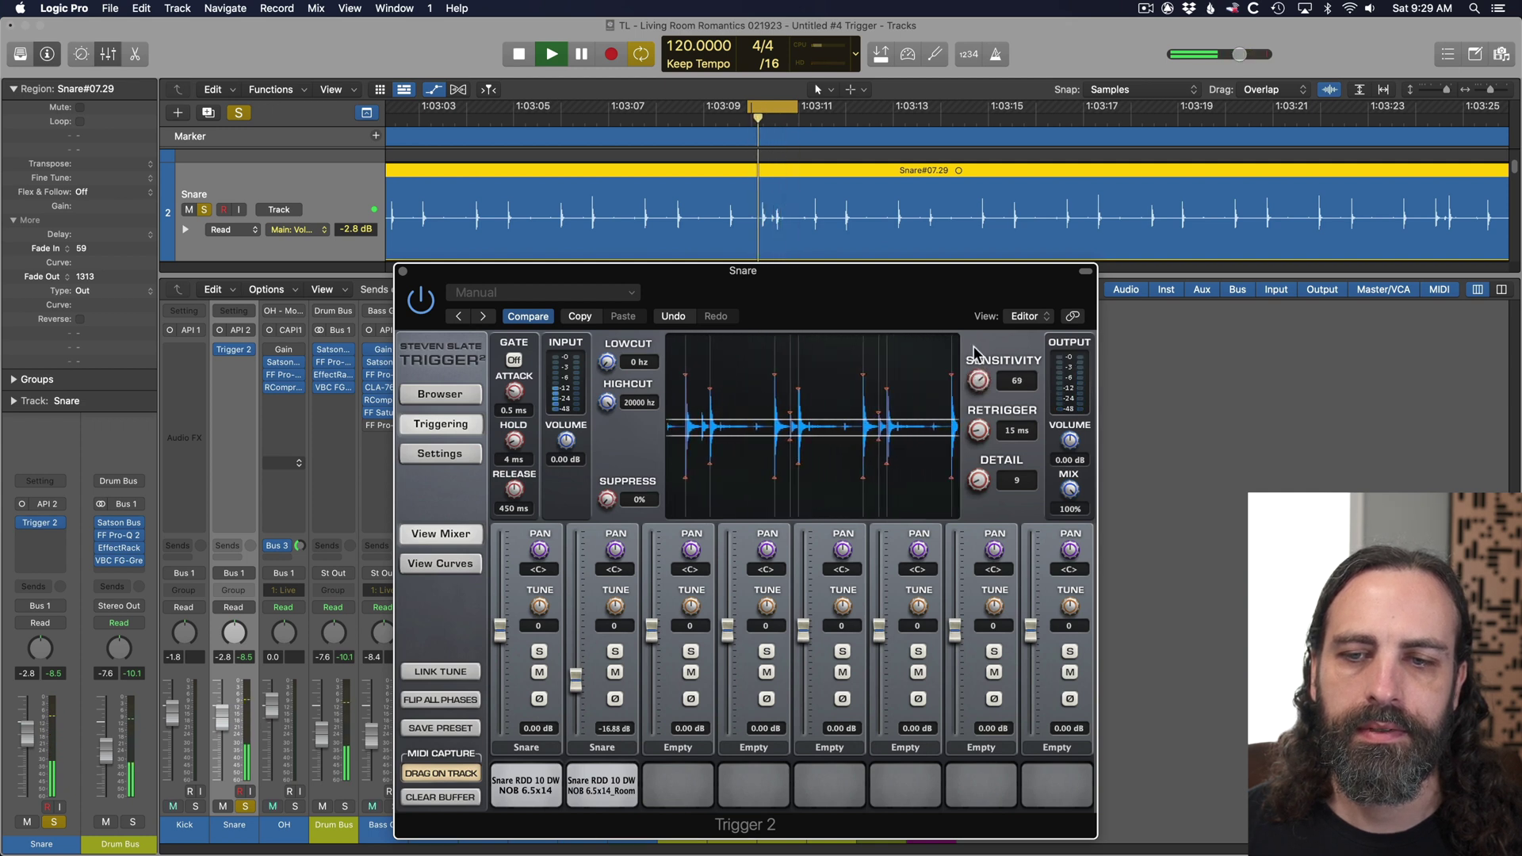
{"action": "key", "text": "space"}
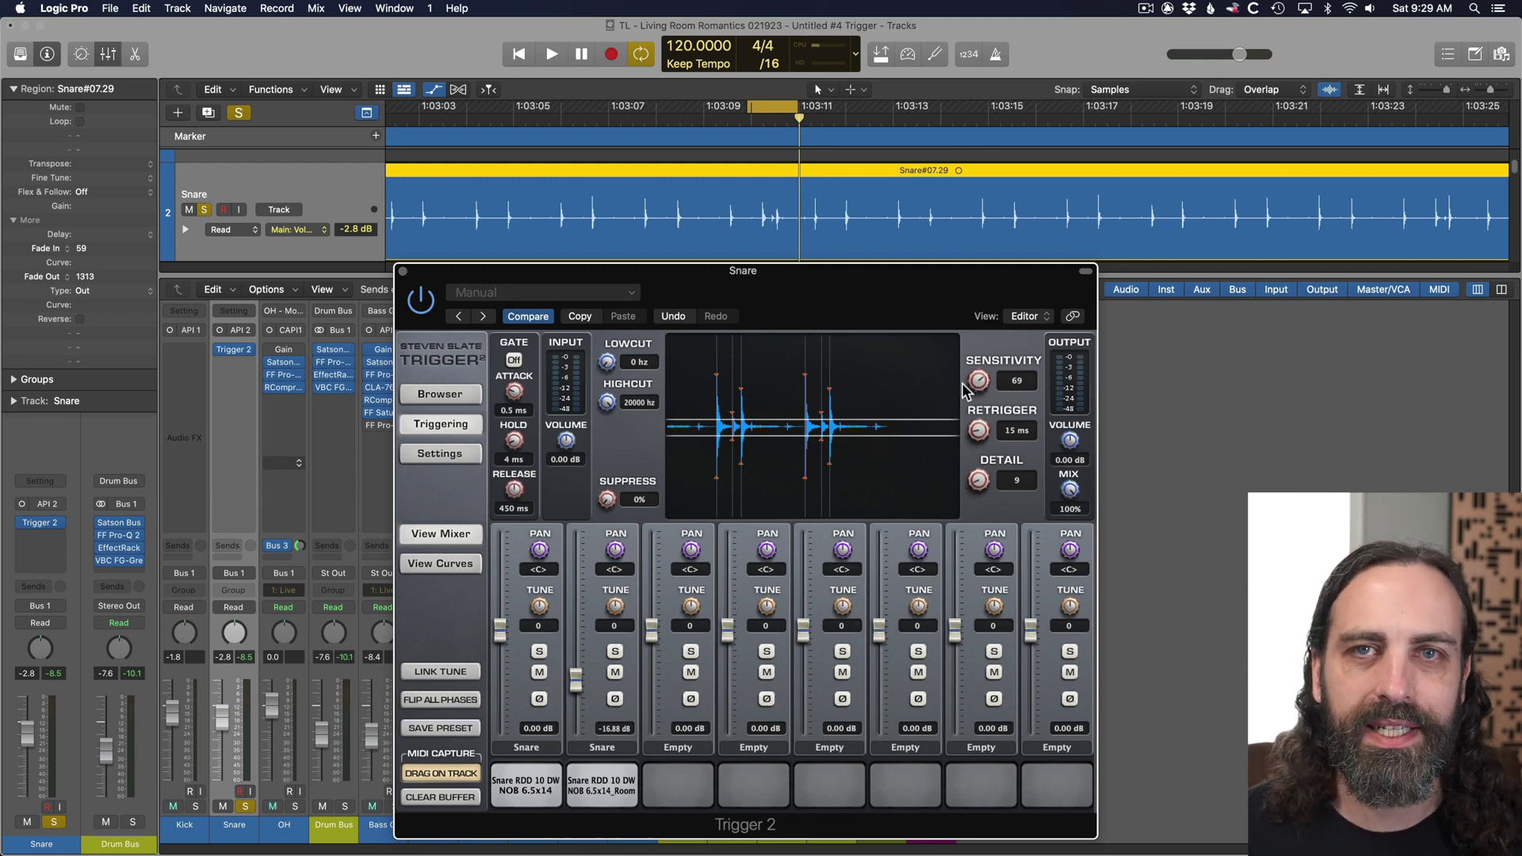
{"action": "key", "text": "space"}
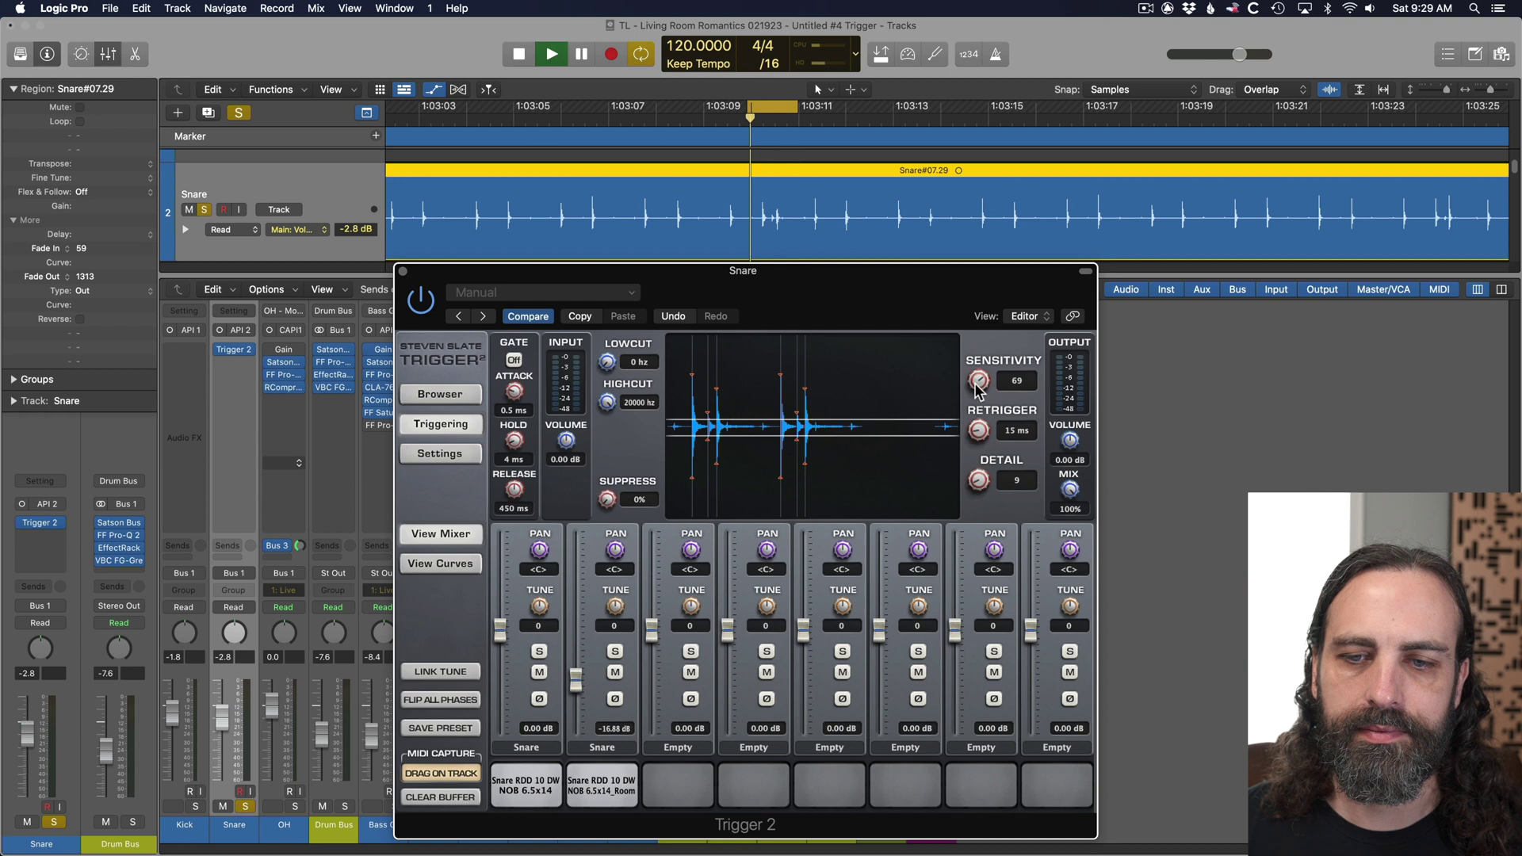
{"action": "left_click_drag", "start_coordinate": [977, 382], "coordinate": [973, 418]}
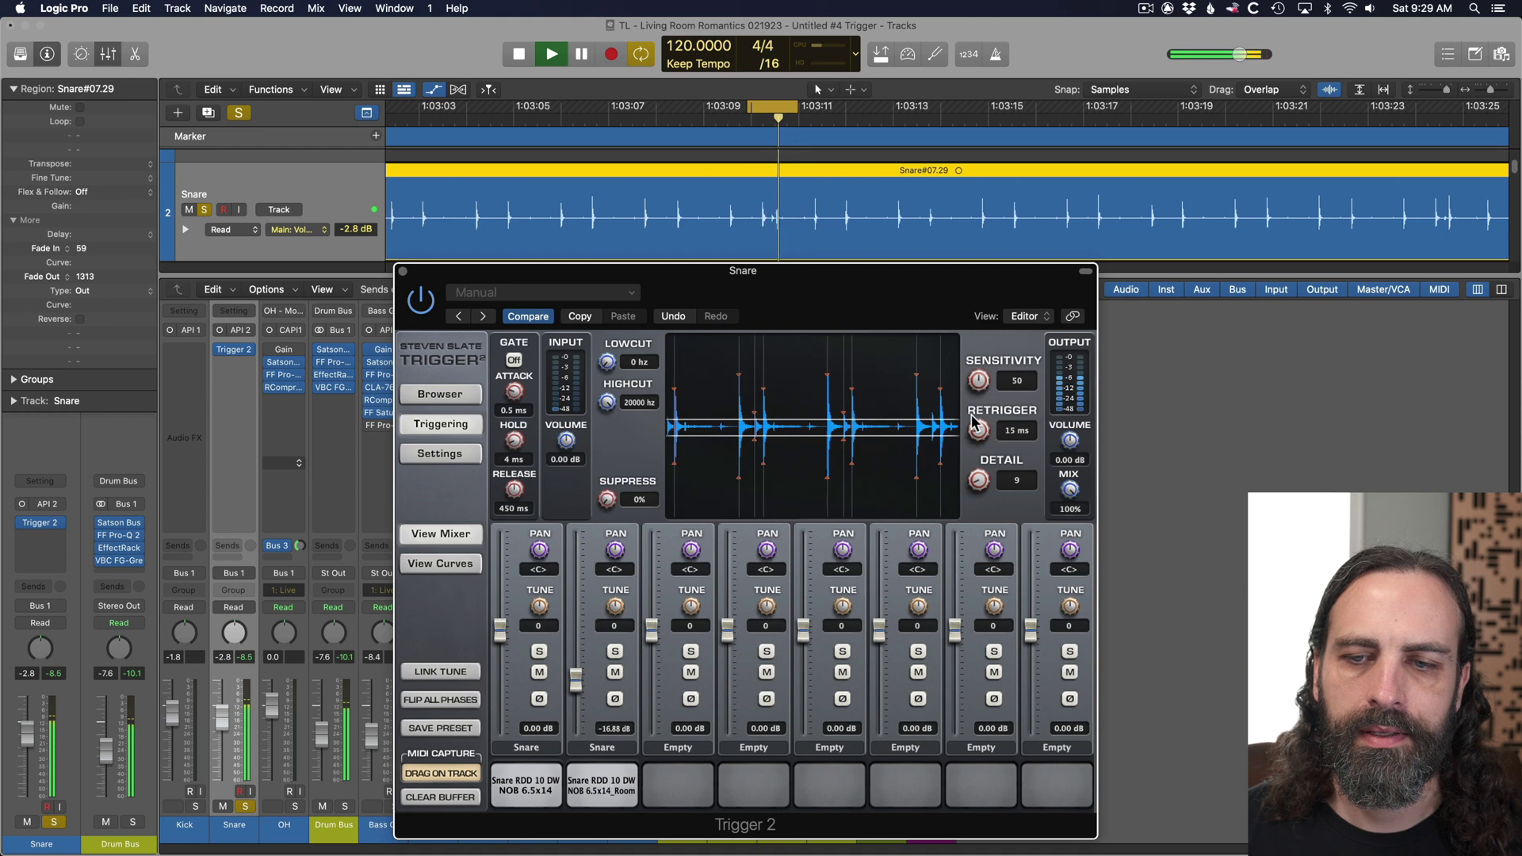
{"action": "key", "text": "space"}
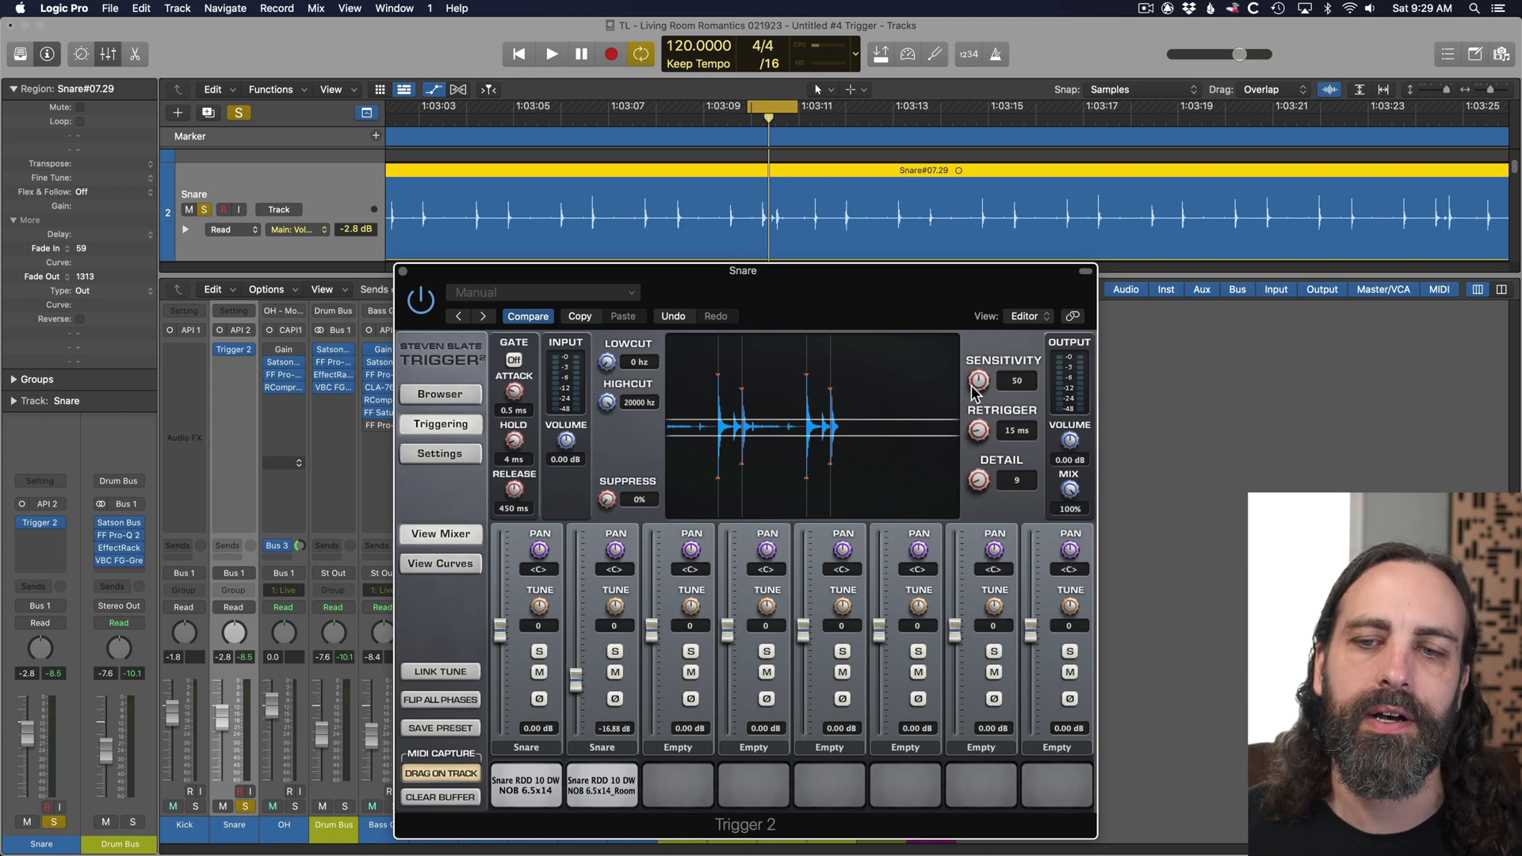
Raise Sensitivity to about 60 and audition the snare trigger.
{"action": "left_click_drag", "start_coordinate": [973, 388], "coordinate": [970, 364]}
{"action": "key", "text": "space"}
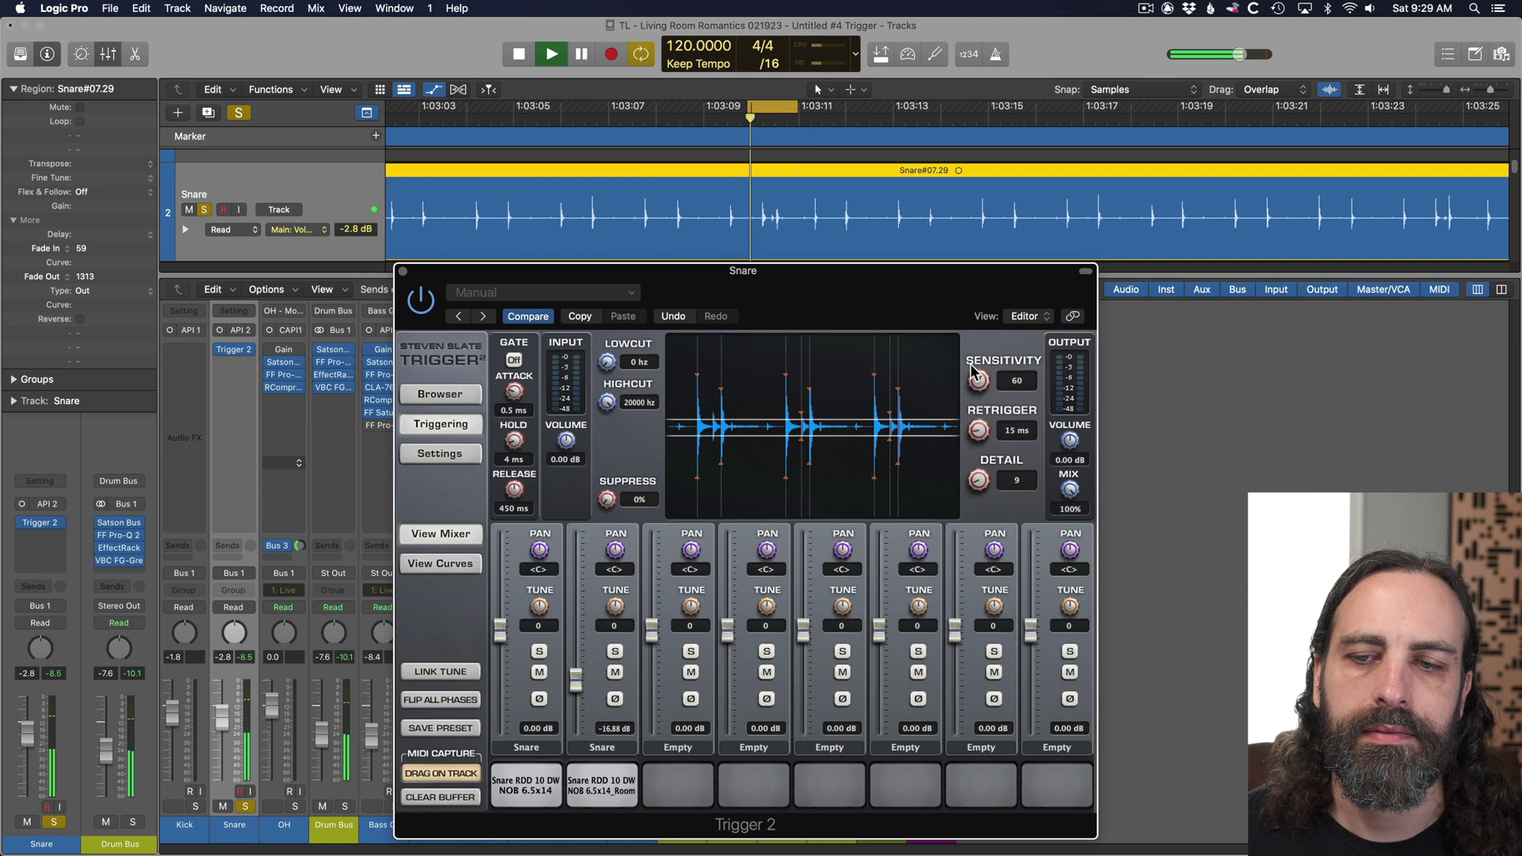
{"action": "key", "text": "space"}
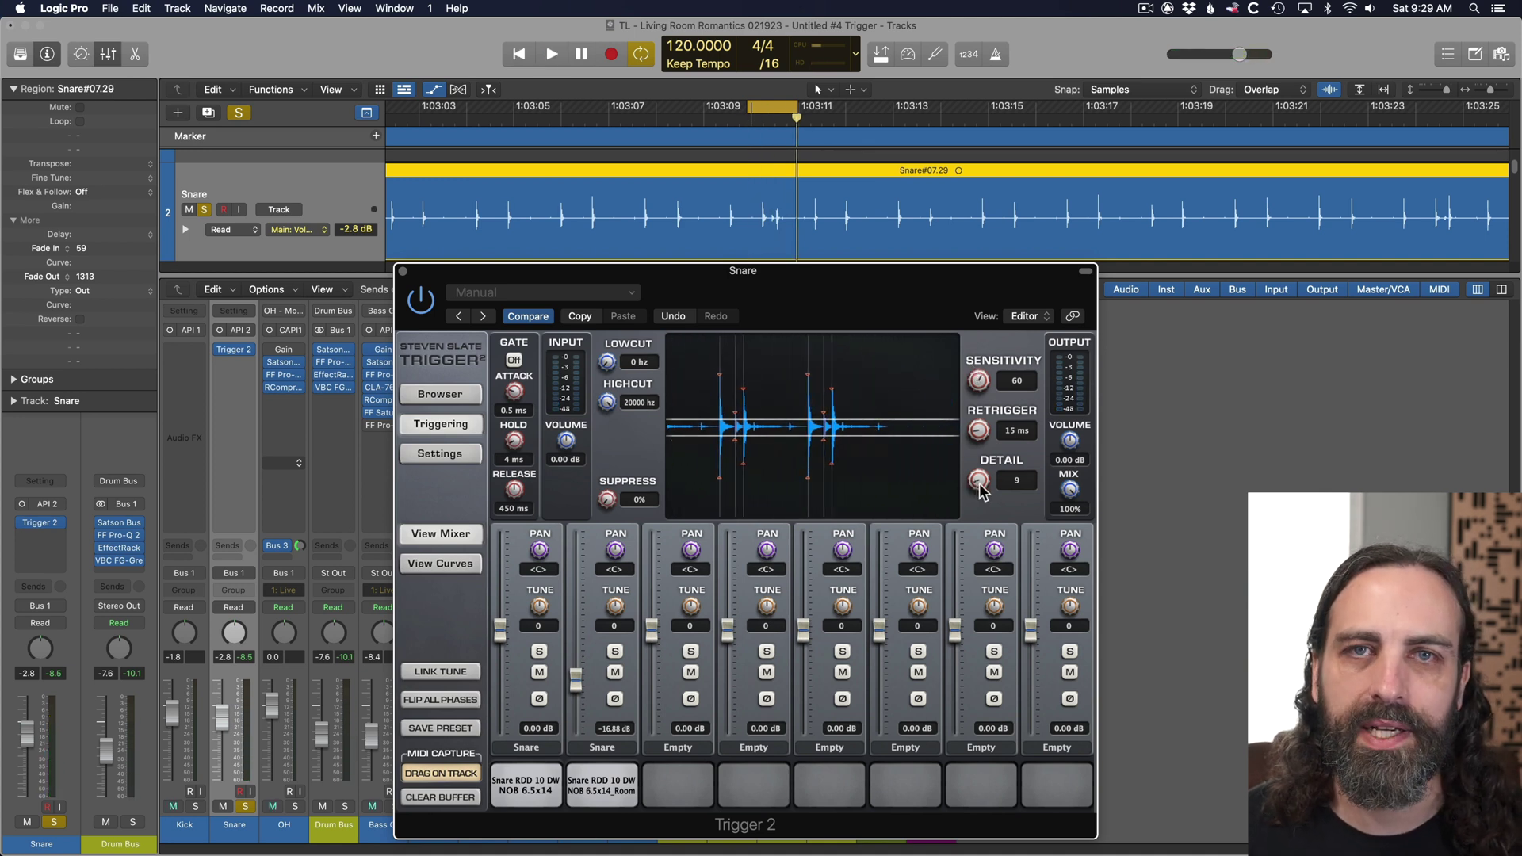
{"action": "key", "text": "space"}
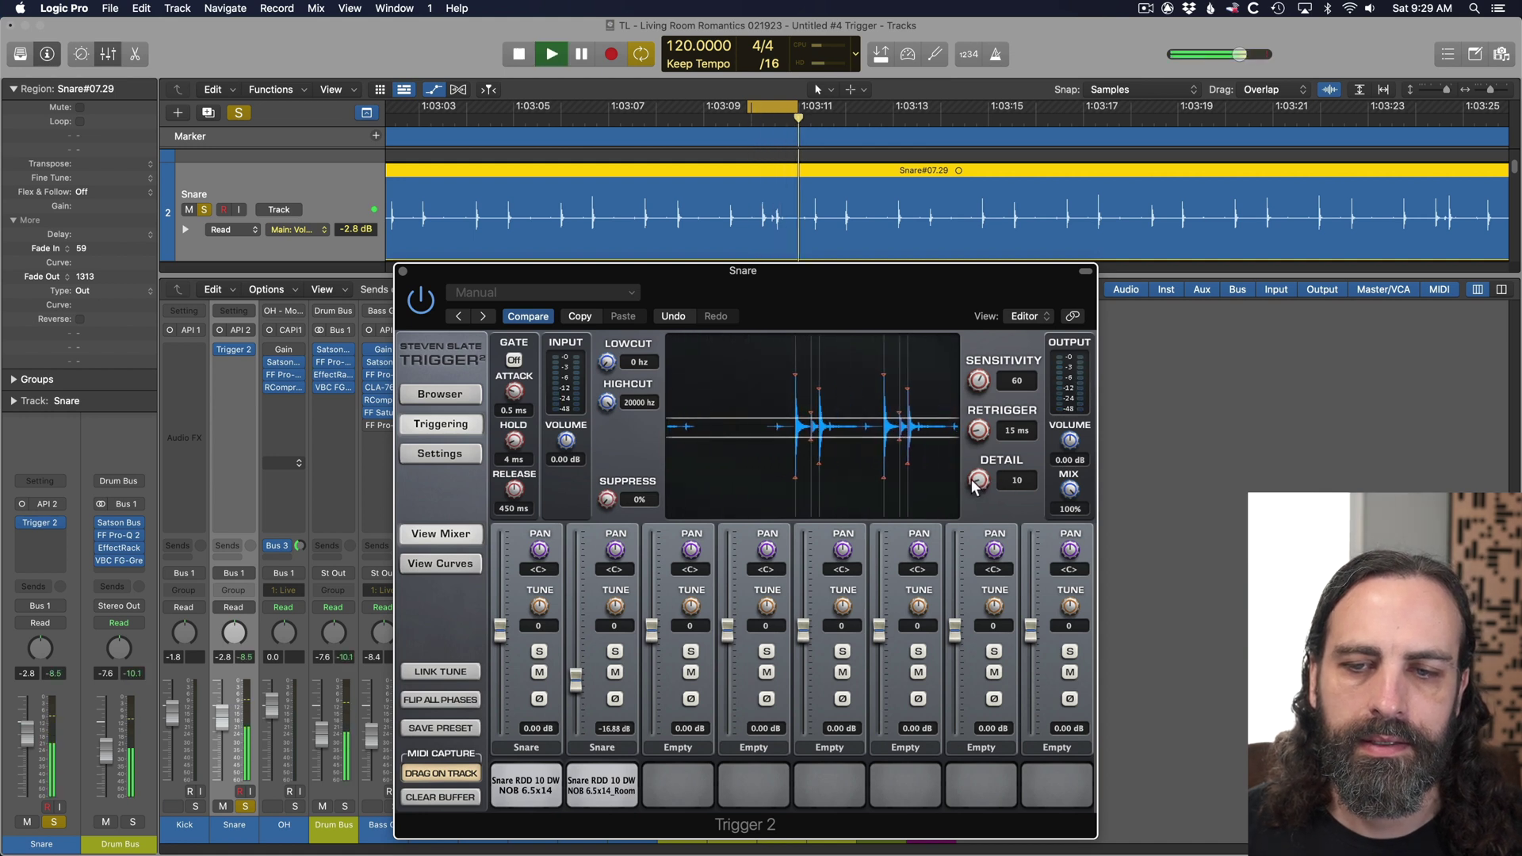
{"action": "scroll", "coordinate": [978, 480], "scroll_direction": "up", "scroll_amount": 1}
{"action": "scroll", "coordinate": [976, 482], "scroll_direction": "up", "scroll_amount": 2}
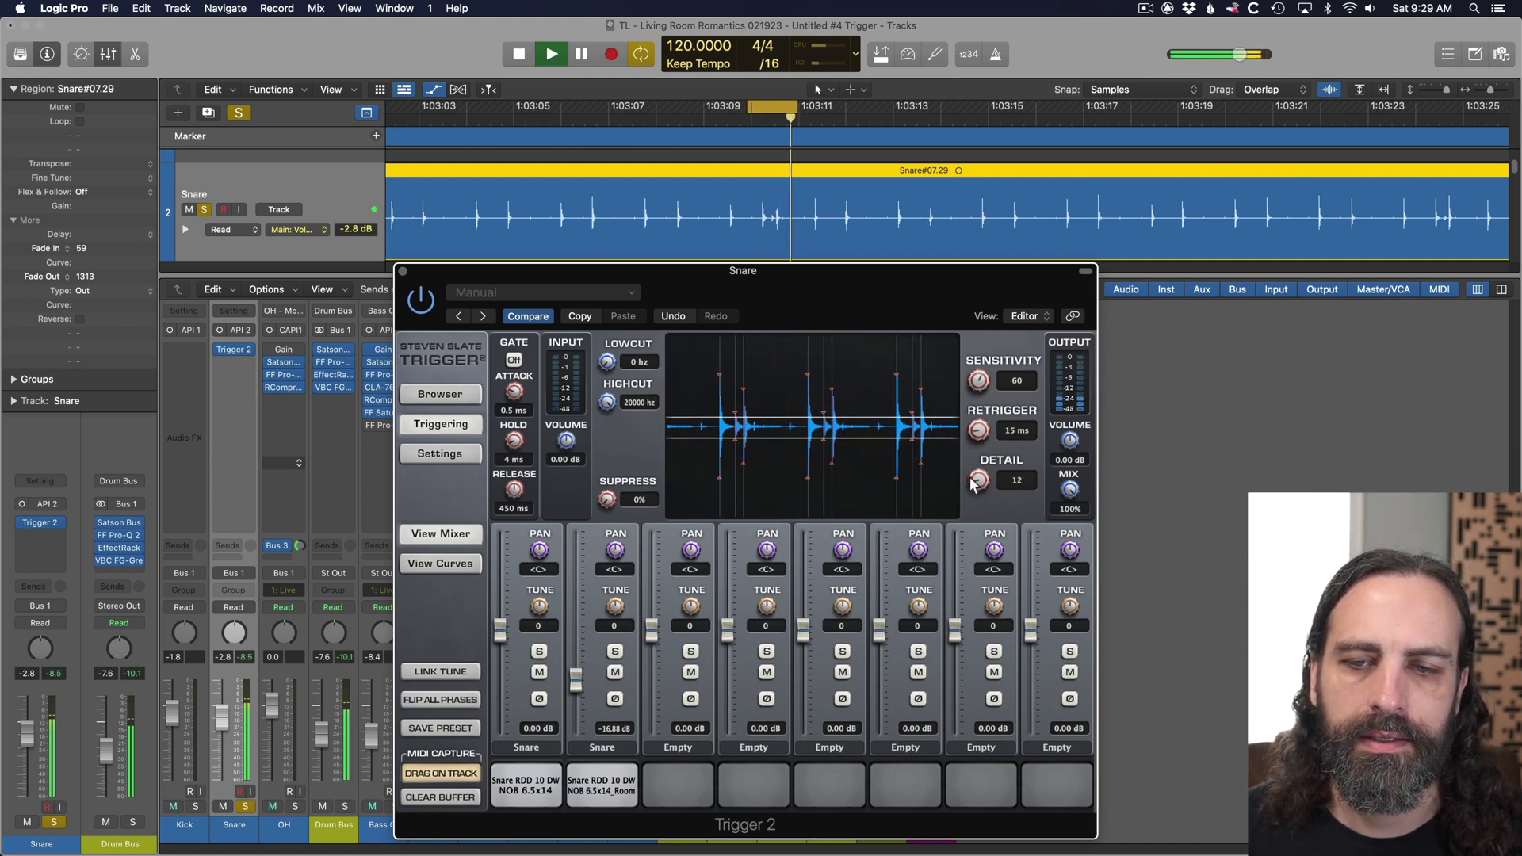
{"action": "key", "text": "space"}
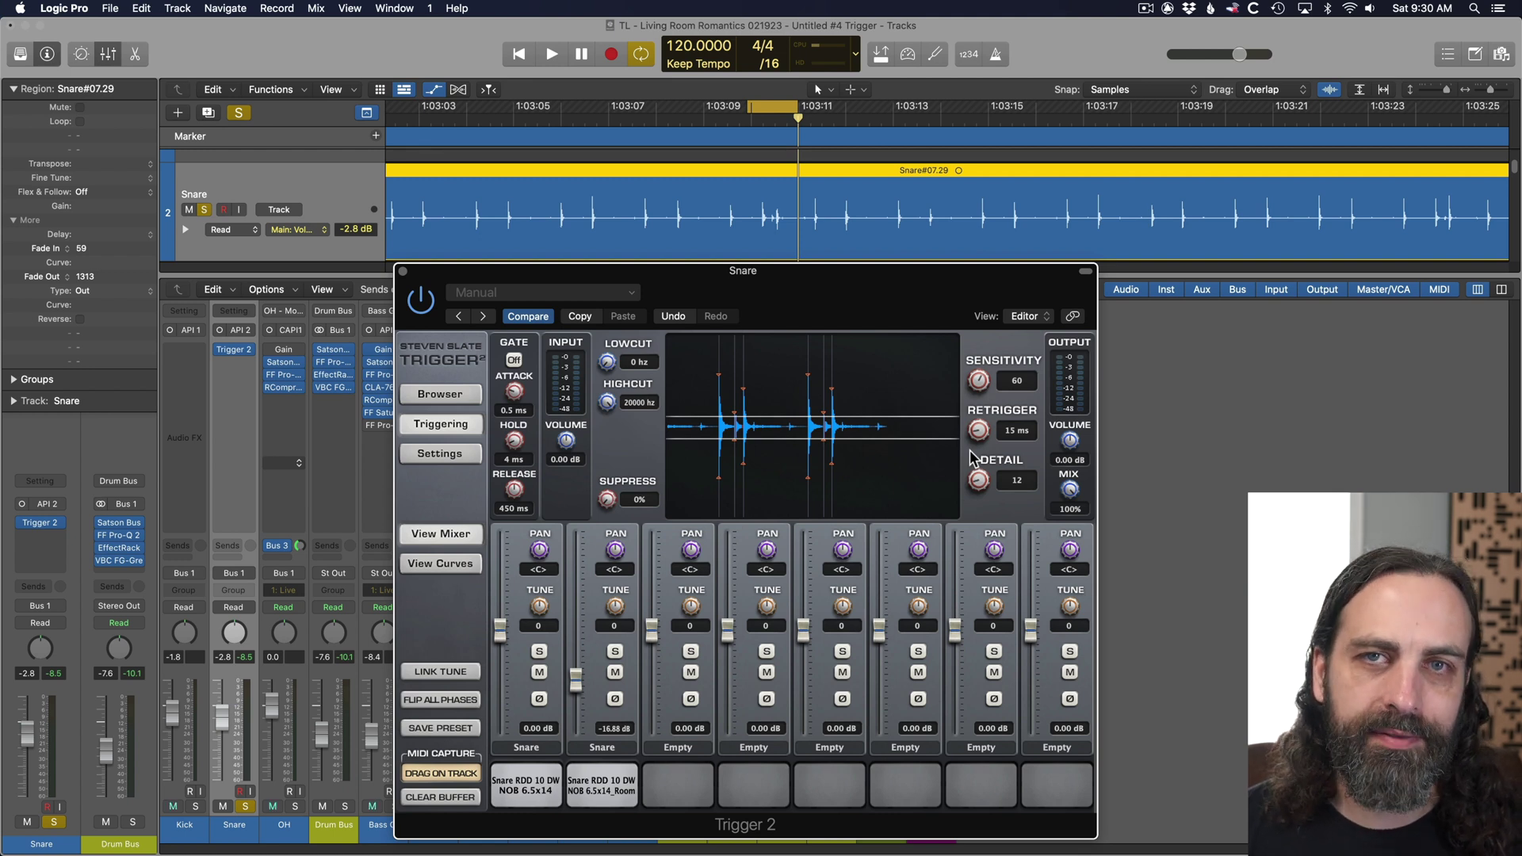
Set both snare slots' articulation to Rimshot and play back to hear them.
{"action": "left_click", "coordinate": [540, 748]}
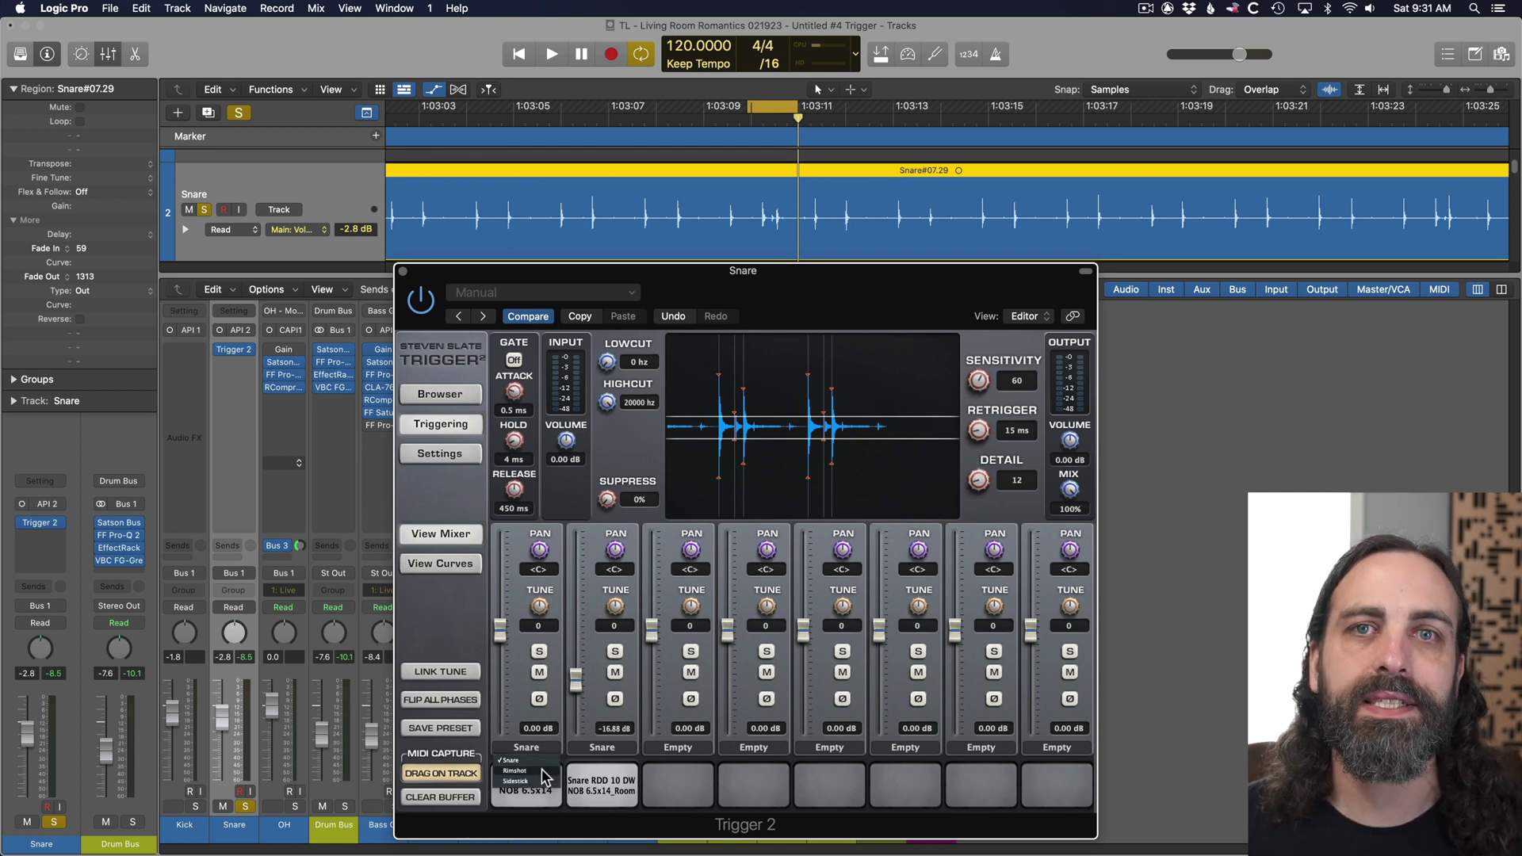
{"action": "left_click", "coordinate": [540, 769]}
{"action": "left_click", "coordinate": [606, 750]}
{"action": "key", "text": "space"}
{"action": "key", "text": "space"}
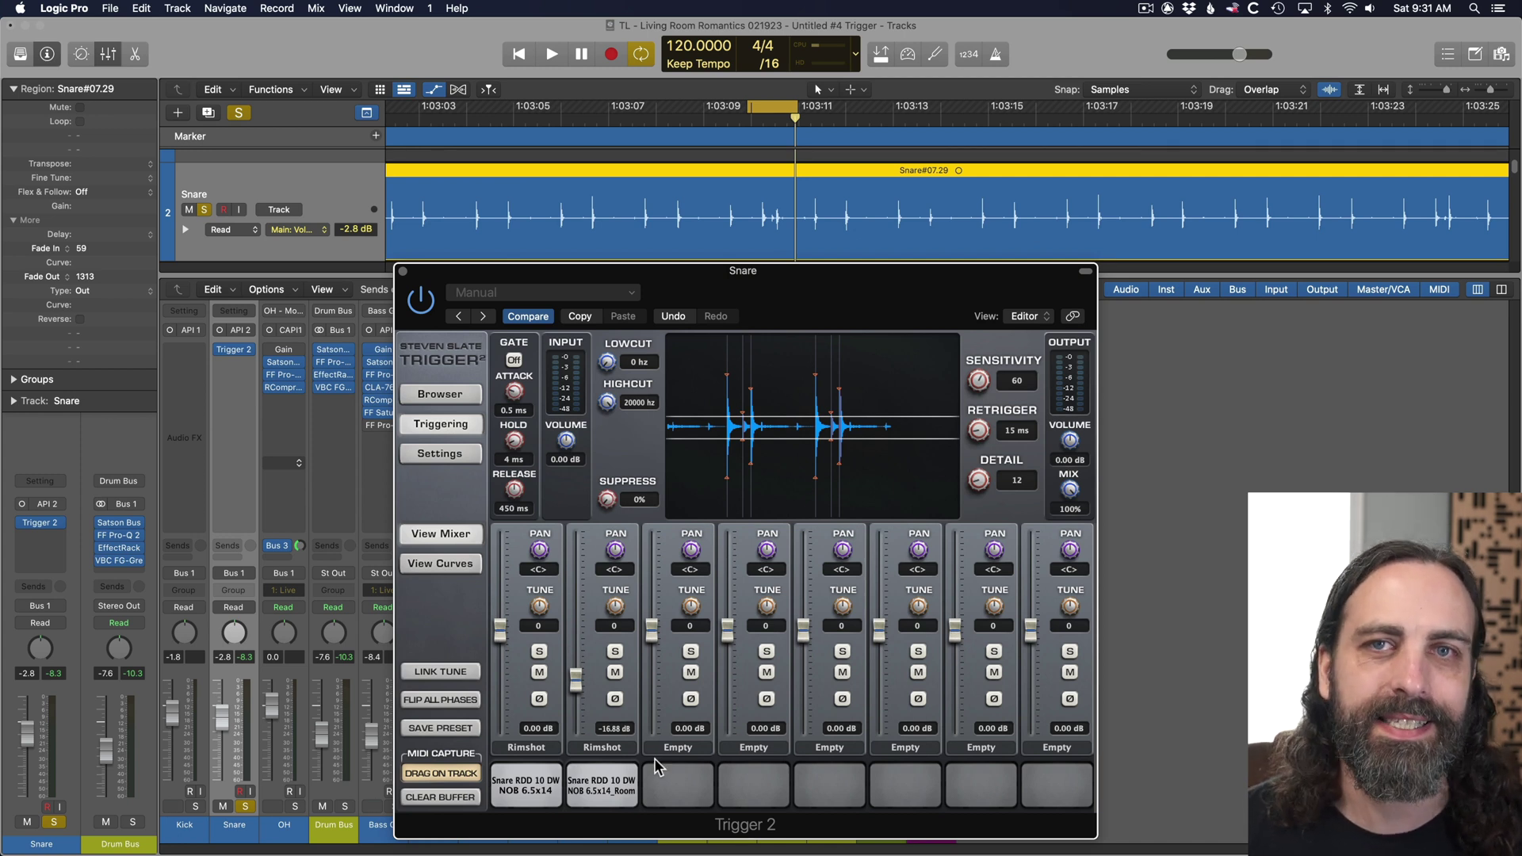
Show curves, link Range Min and Range Max, and raise the range minimum to about 8.
{"action": "left_click", "coordinate": [440, 564]}
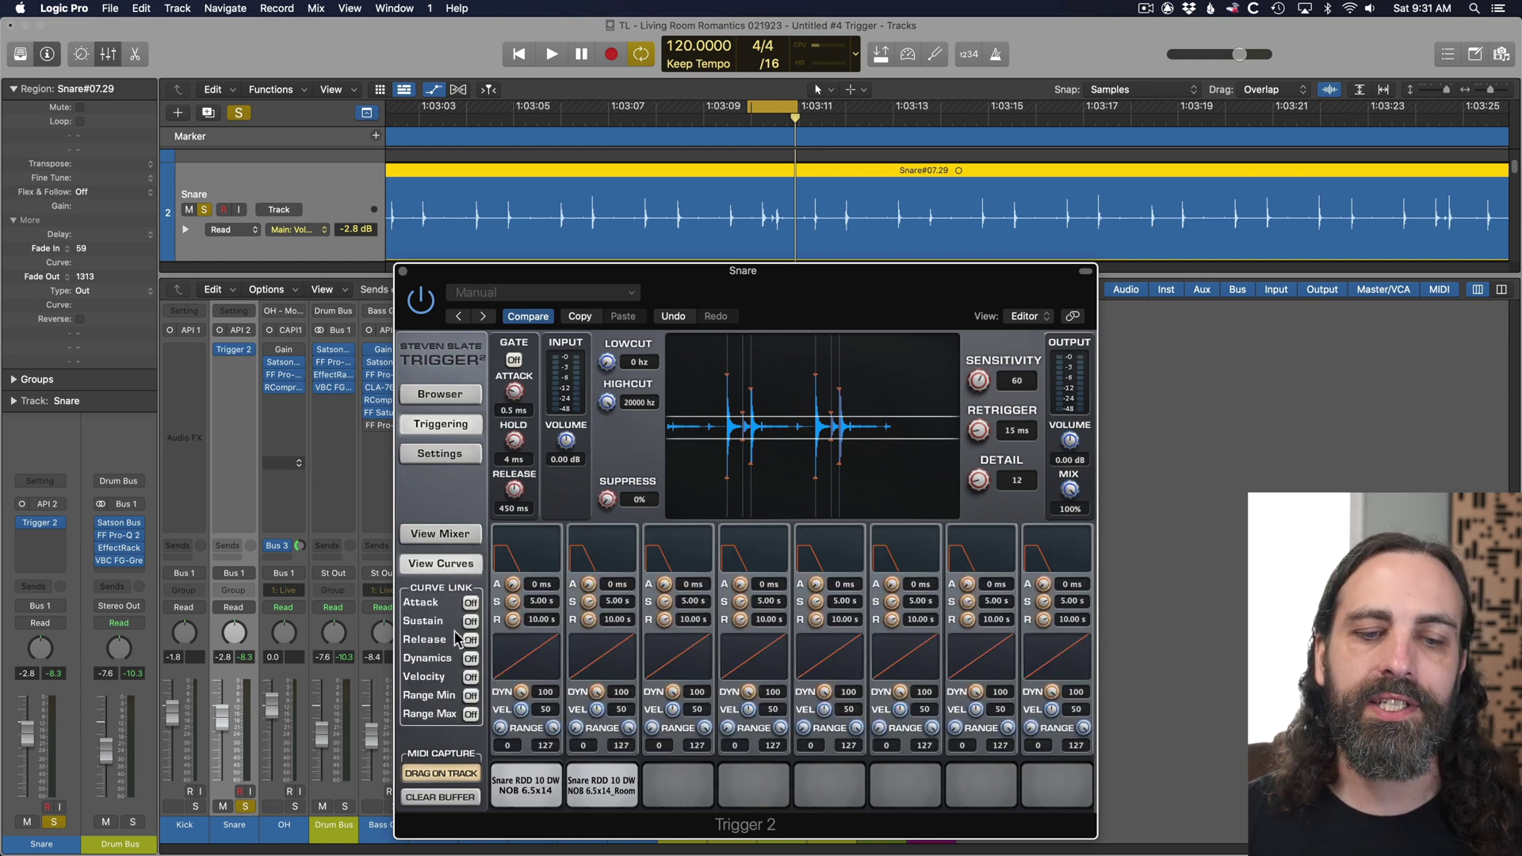
{"action": "left_click", "coordinate": [470, 696]}
{"action": "left_click", "coordinate": [470, 714]}
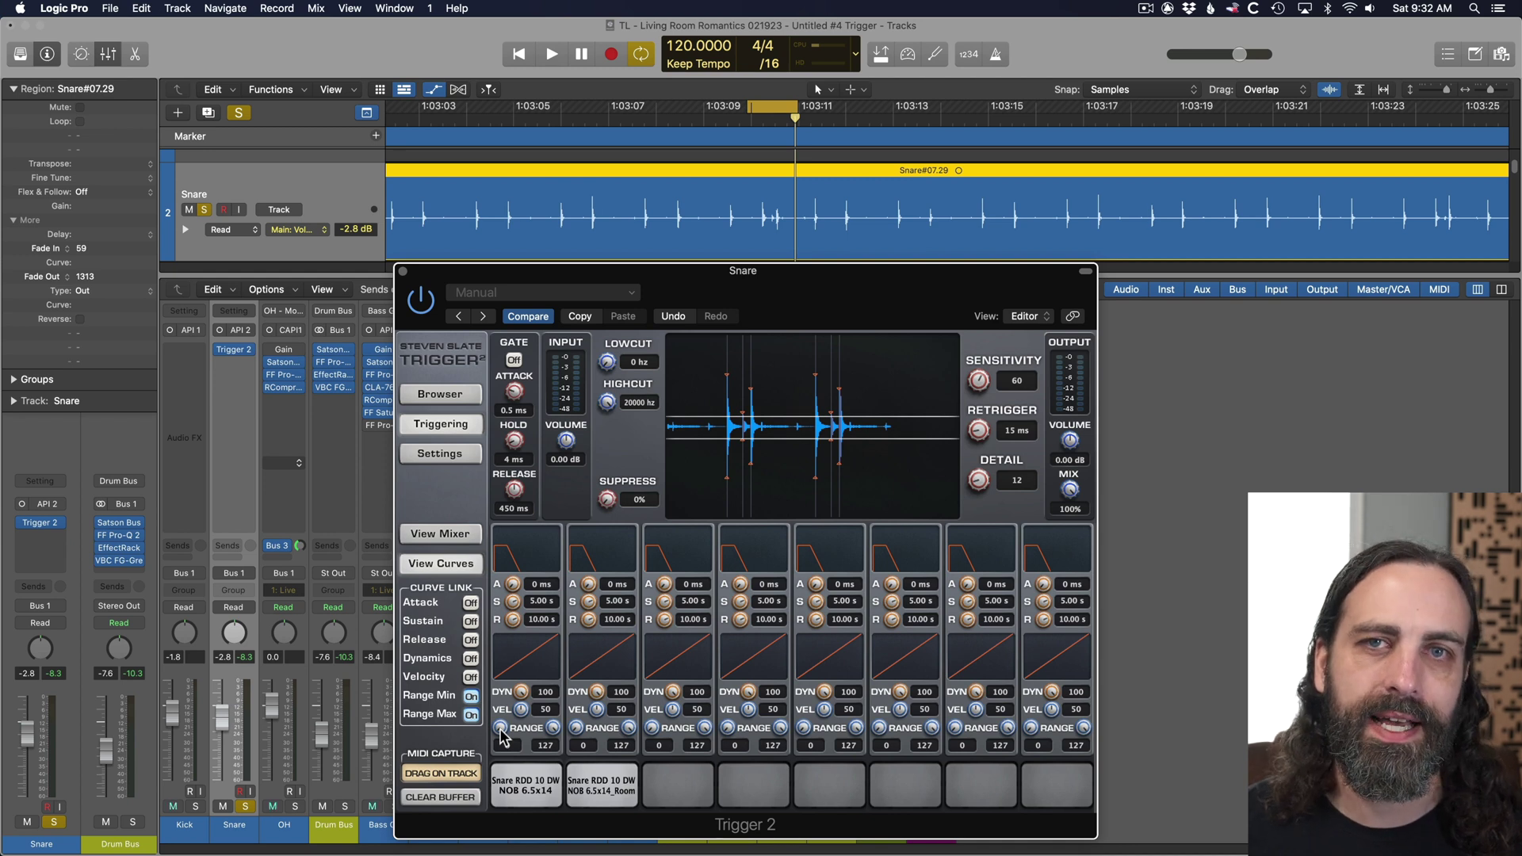
{"action": "key", "text": "space"}
{"action": "left_click_drag", "start_coordinate": [501, 736], "coordinate": [465, 634]}
{"action": "key", "text": "space"}
Switch Trigger 2 back to View Mixer and listen to the range-limited rimshot snare.
{"action": "left_click", "coordinate": [448, 543]}
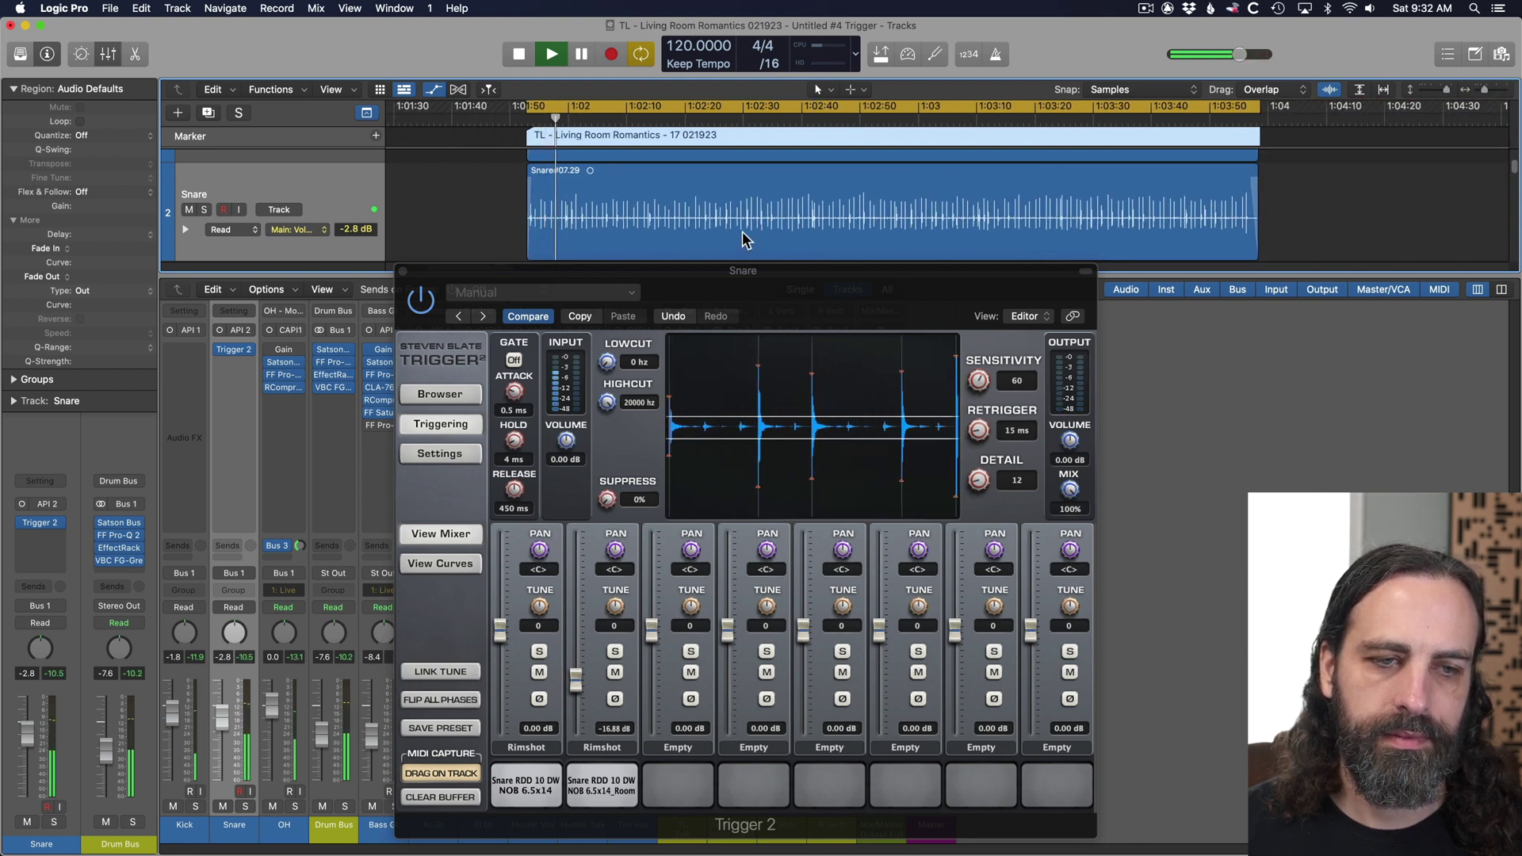
{"action": "key", "text": "space"}
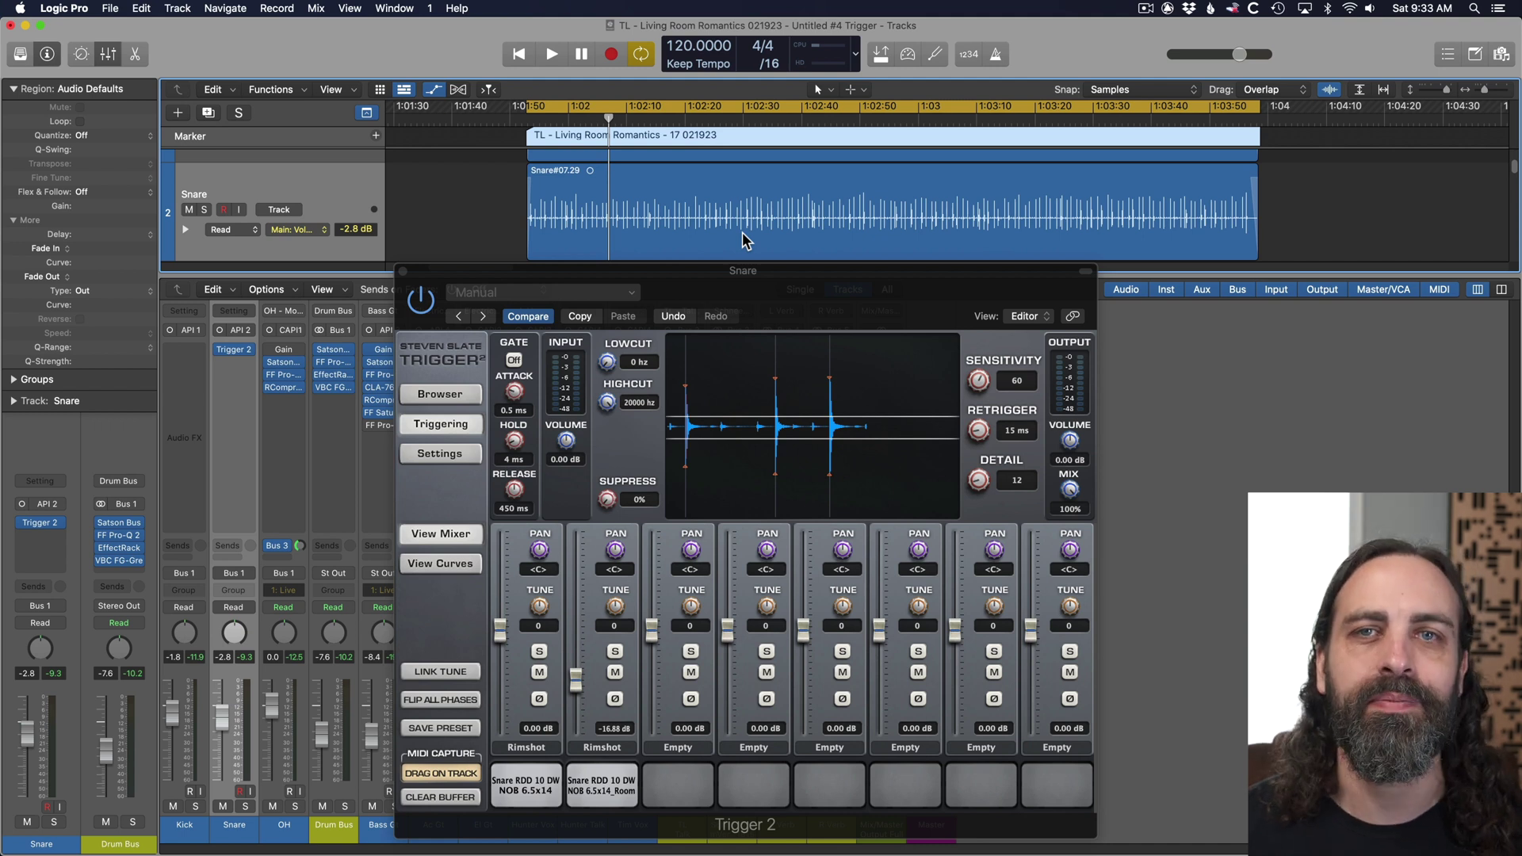
Close the snare's Trigger 2 and insert Trigger 2 on the Kick channel.
{"action": "left_click", "coordinate": [402, 270]}
{"action": "left_click", "coordinate": [184, 348]}
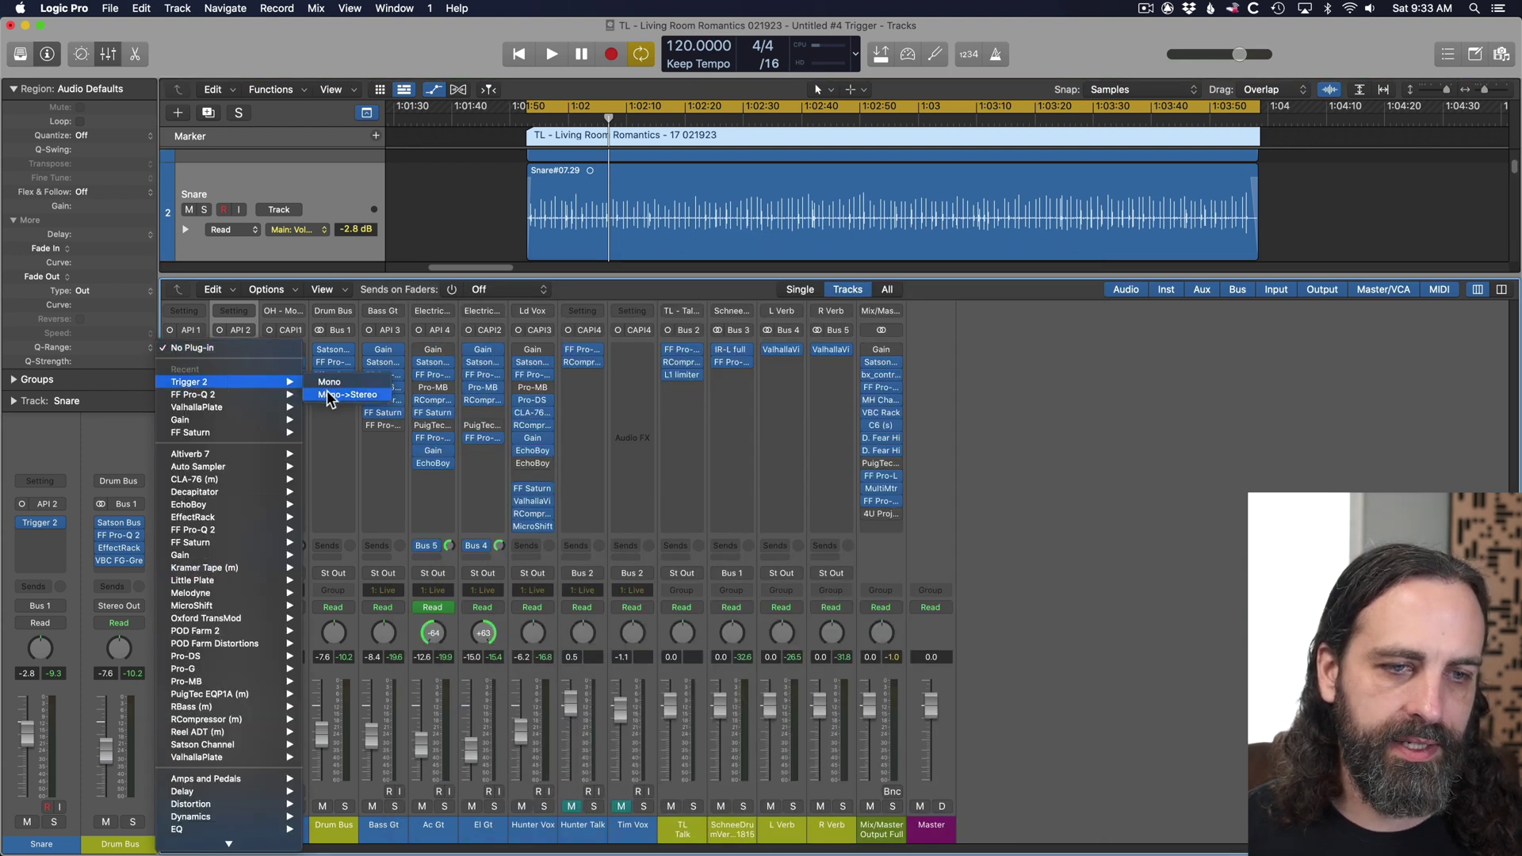
{"action": "key", "text": "Escape"}
{"action": "left_click", "coordinate": [520, 330]}
From 01 RDD - Rock Kicks, load the DW Maple 22x18 kick and its Room version into slots 1 and 2.
{"action": "left_click", "coordinate": [576, 277]}
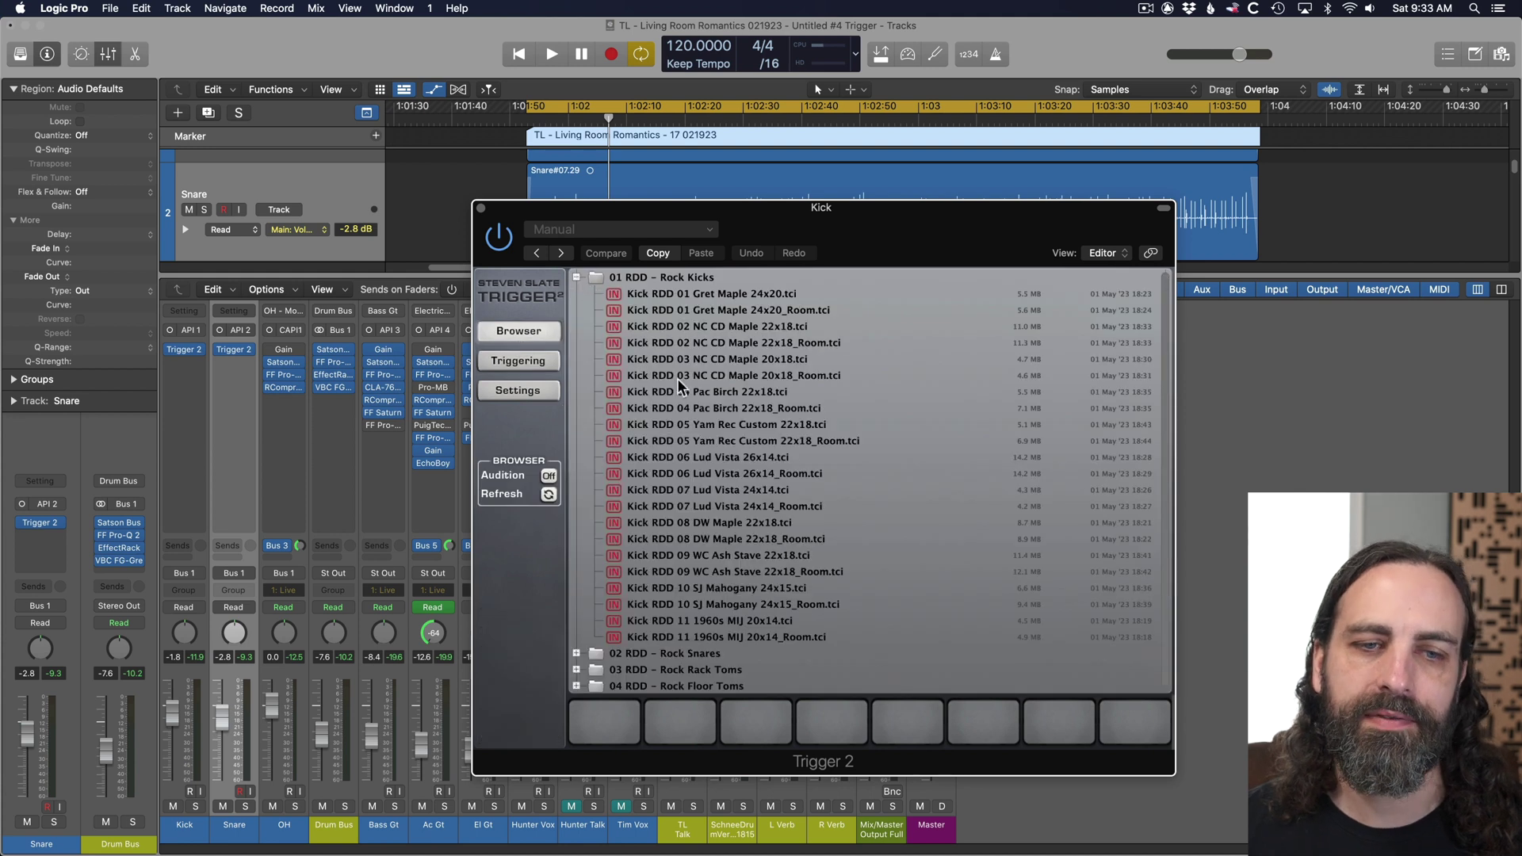
{"action": "left_click", "coordinate": [710, 522]}
{"action": "left_click_drag", "start_coordinate": [726, 538], "coordinate": [674, 707]}
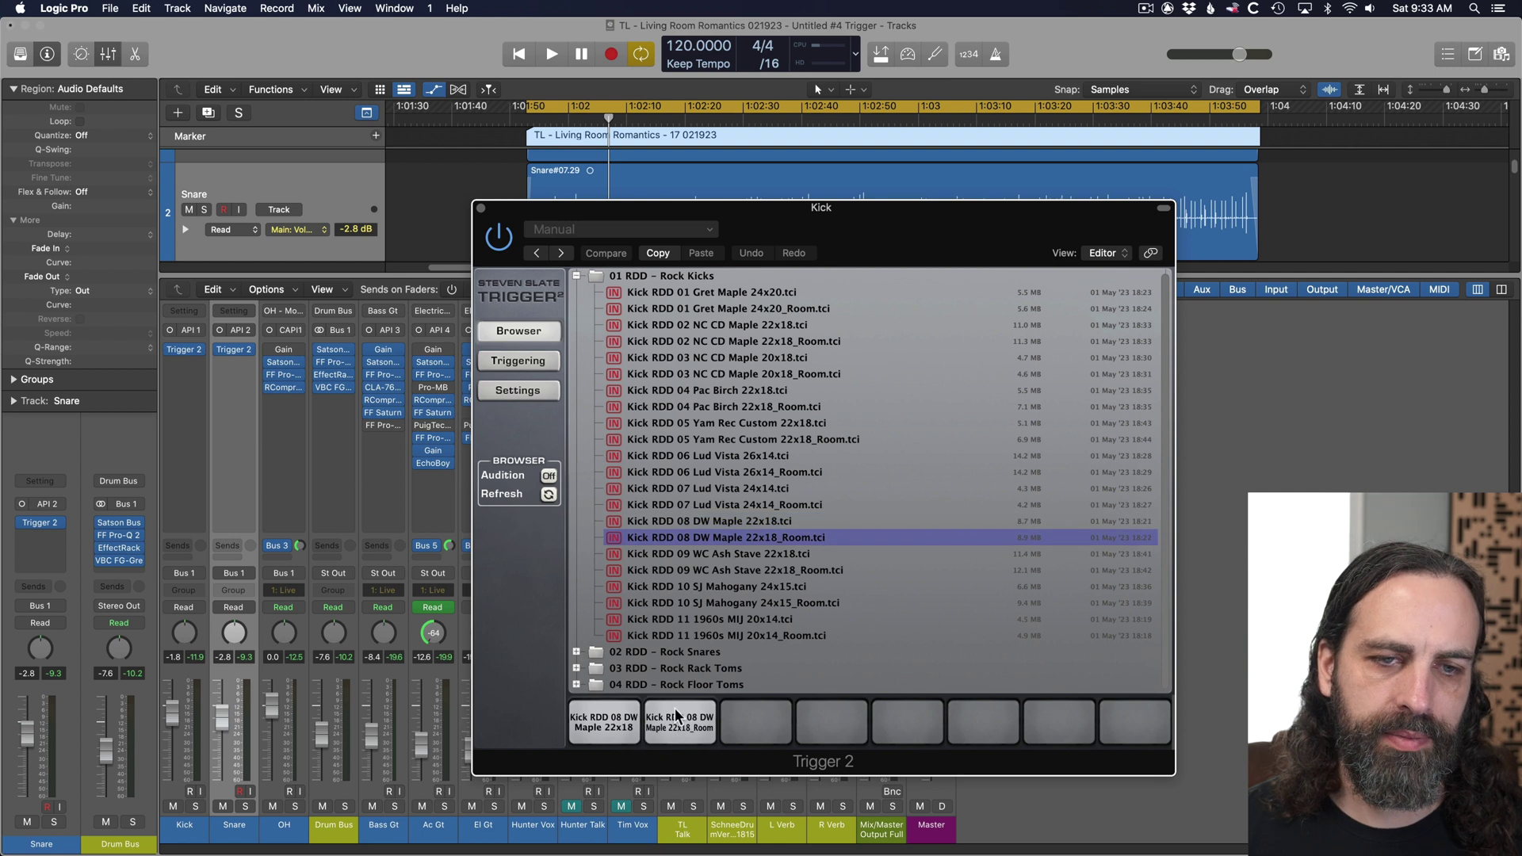
Solo the Kick and lower the trigger DETAIL to 25 while listening.
{"action": "left_click", "coordinate": [531, 364]}
{"action": "left_click", "coordinate": [195, 806]}
{"action": "key", "text": "space"}
{"action": "left_click_drag", "start_coordinate": [1058, 420], "coordinate": [1038, 462]}
{"action": "key", "text": "space"}
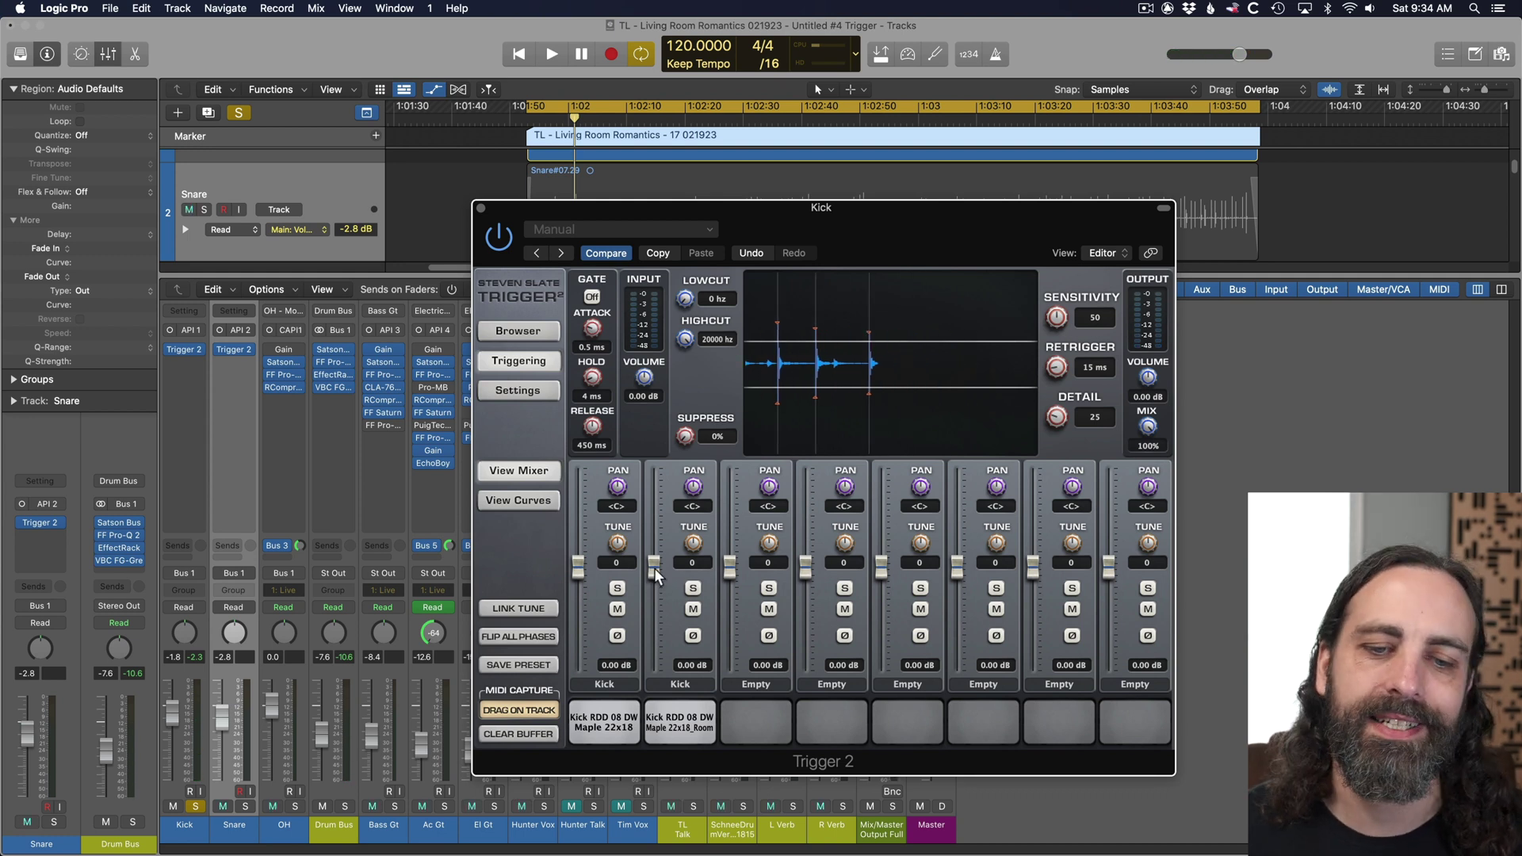
Pull the room sample in slot 2 down to -34.88 dB, then unsolo the Kick.
{"action": "left_click_drag", "start_coordinate": [654, 567], "coordinate": [653, 643]}
{"action": "key", "text": "space"}
{"action": "left_click_drag", "start_coordinate": [653, 643], "coordinate": [653, 645]}
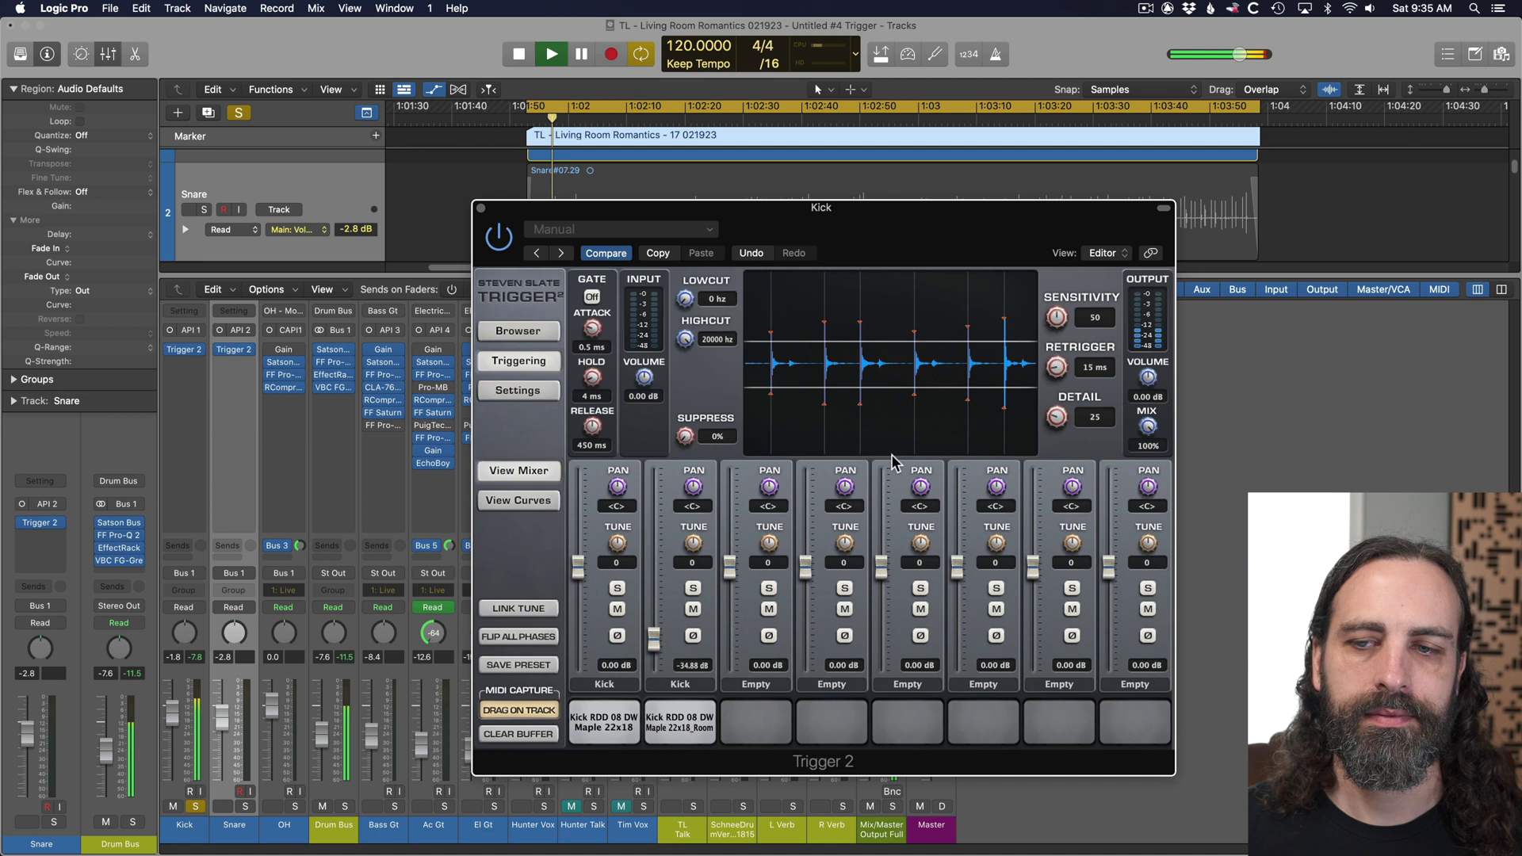
{"action": "key", "text": "space"}
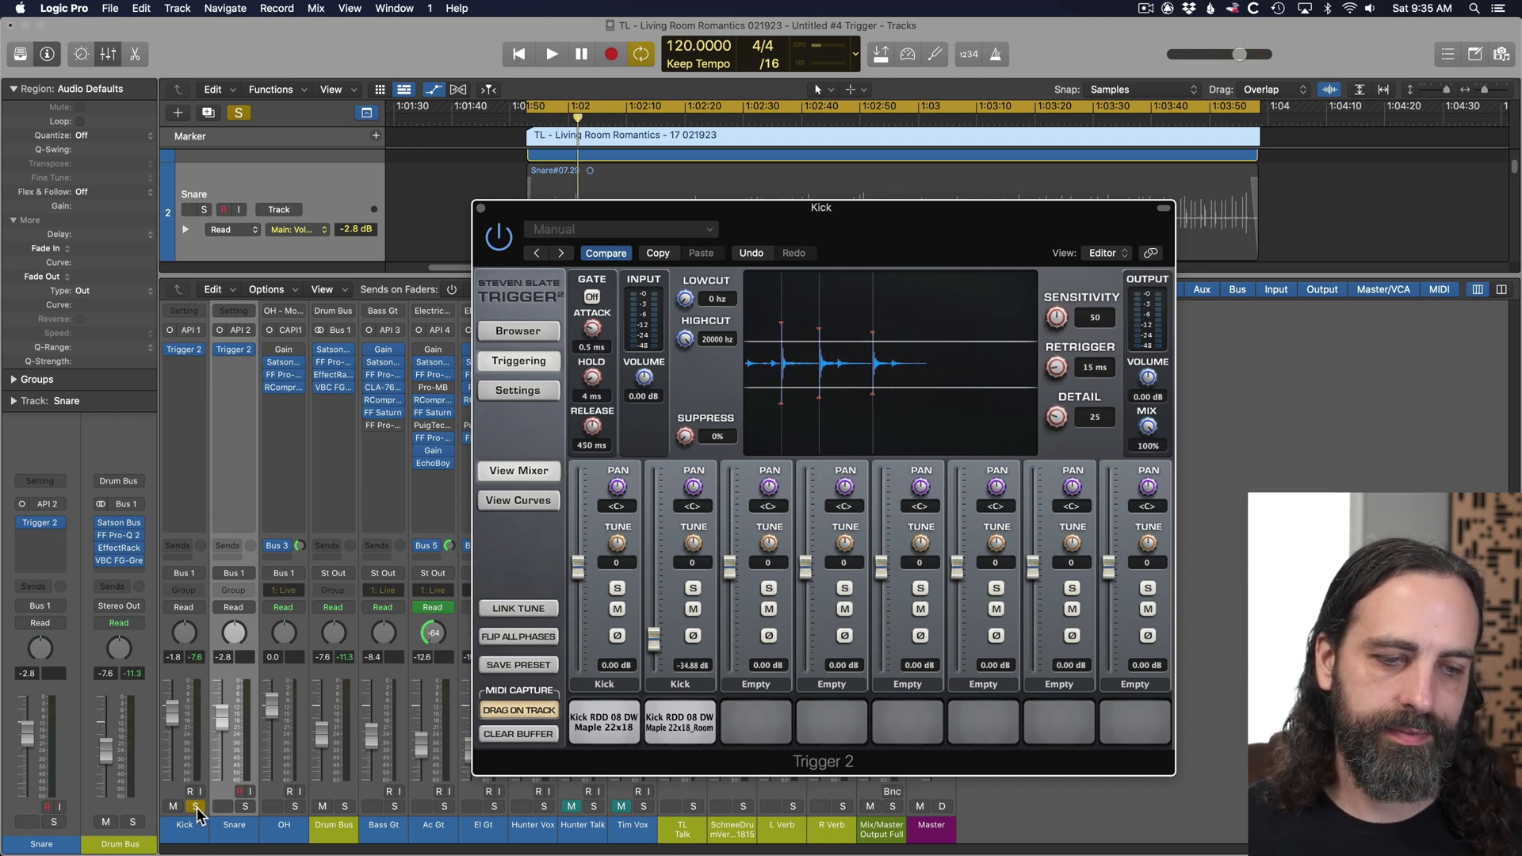
{"action": "left_click", "coordinate": [195, 806]}
{"action": "key", "text": "space"}
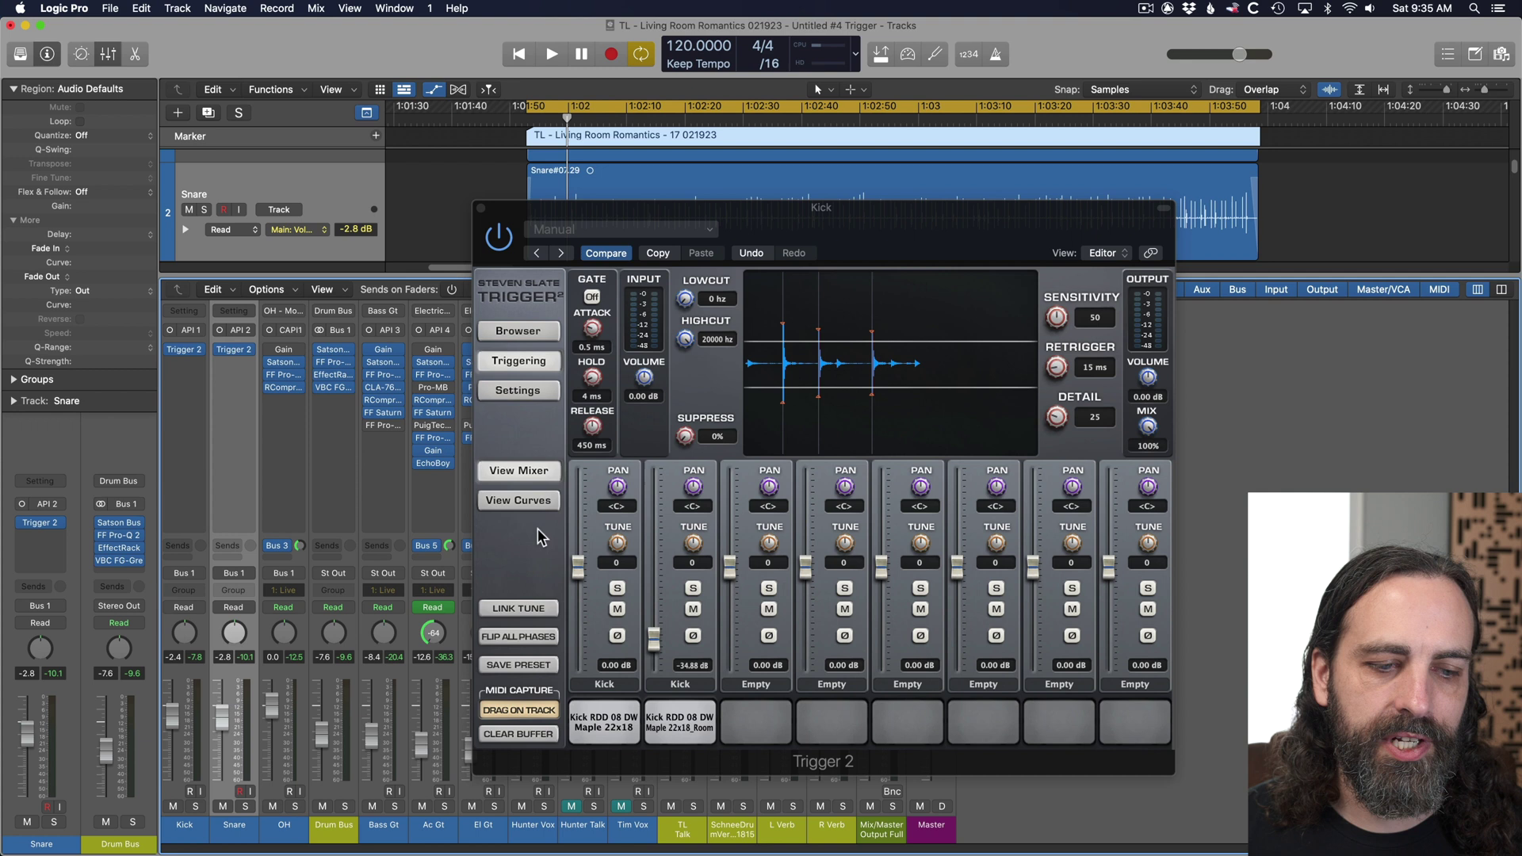
With the Kick soloed, show the curves and link Sustain, Release, Range Min and Range Max across slots.
{"action": "left_click", "coordinate": [196, 807]}
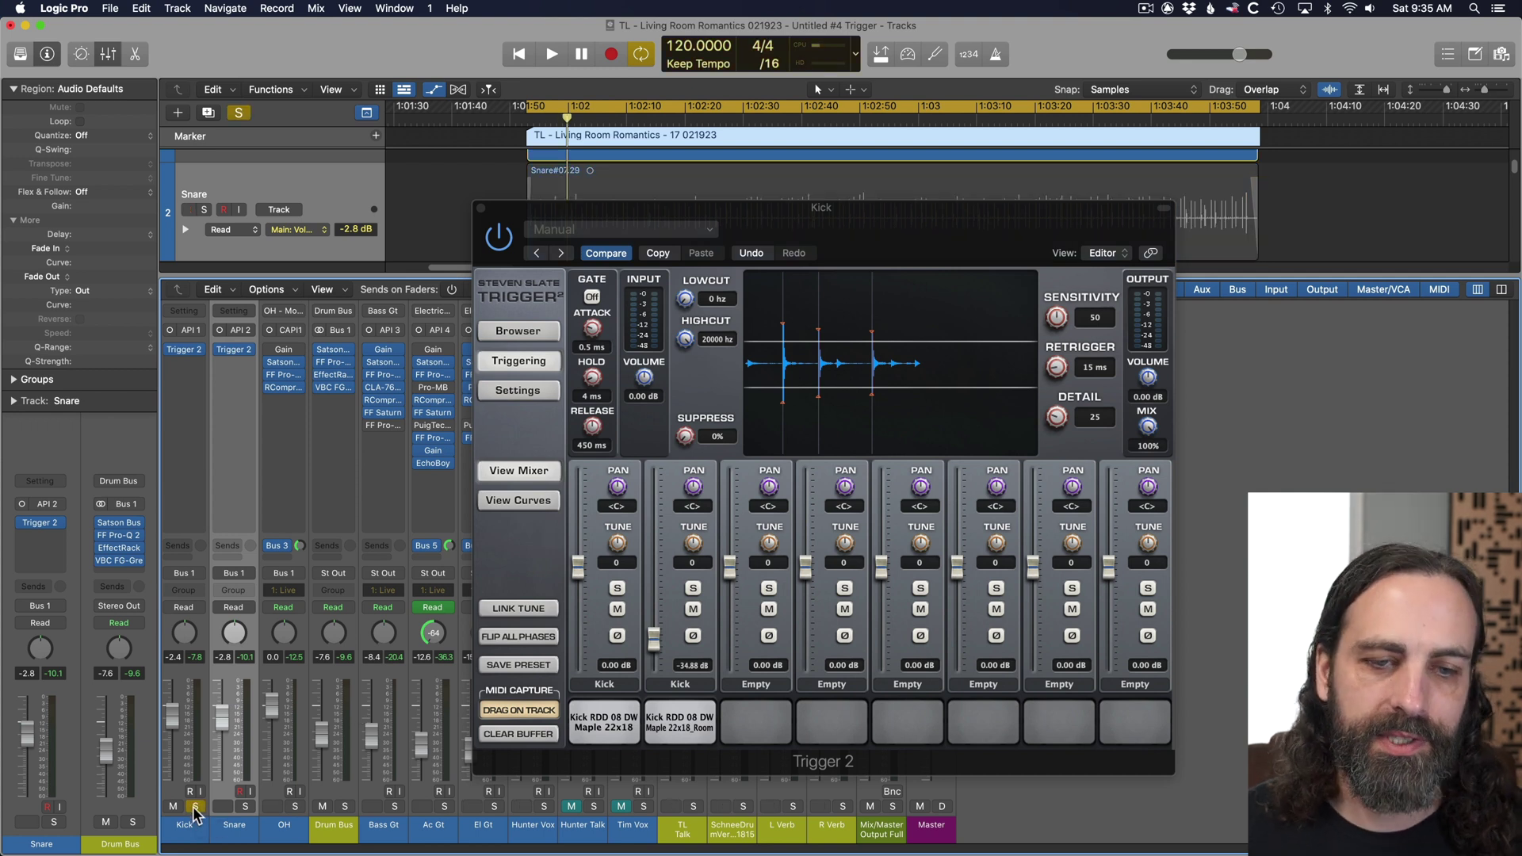
{"action": "left_click", "coordinate": [519, 501]}
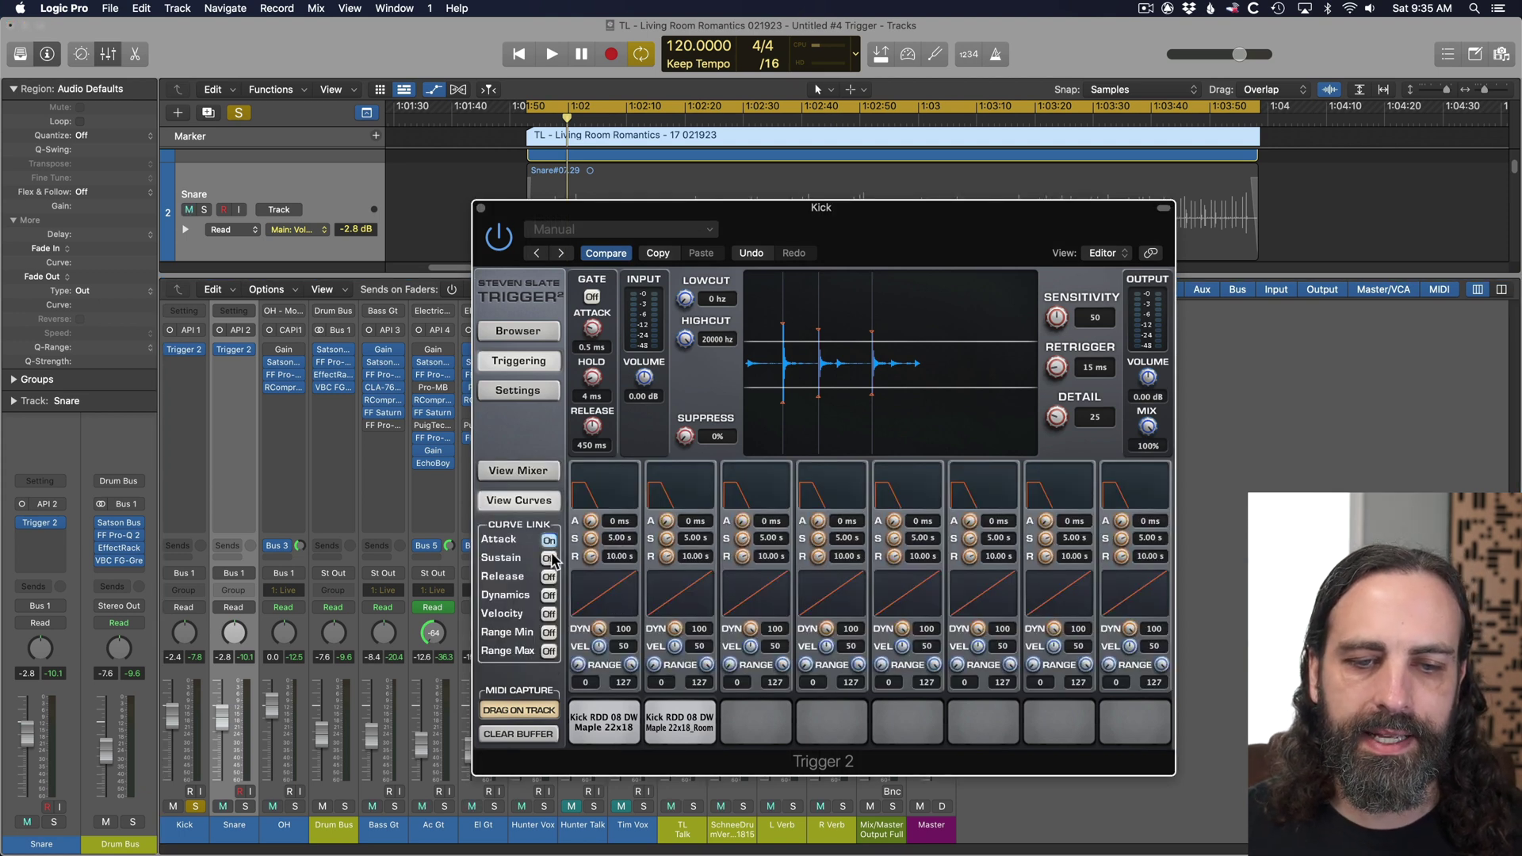
{"action": "left_click", "coordinate": [548, 558]}
{"action": "left_click", "coordinate": [549, 577]}
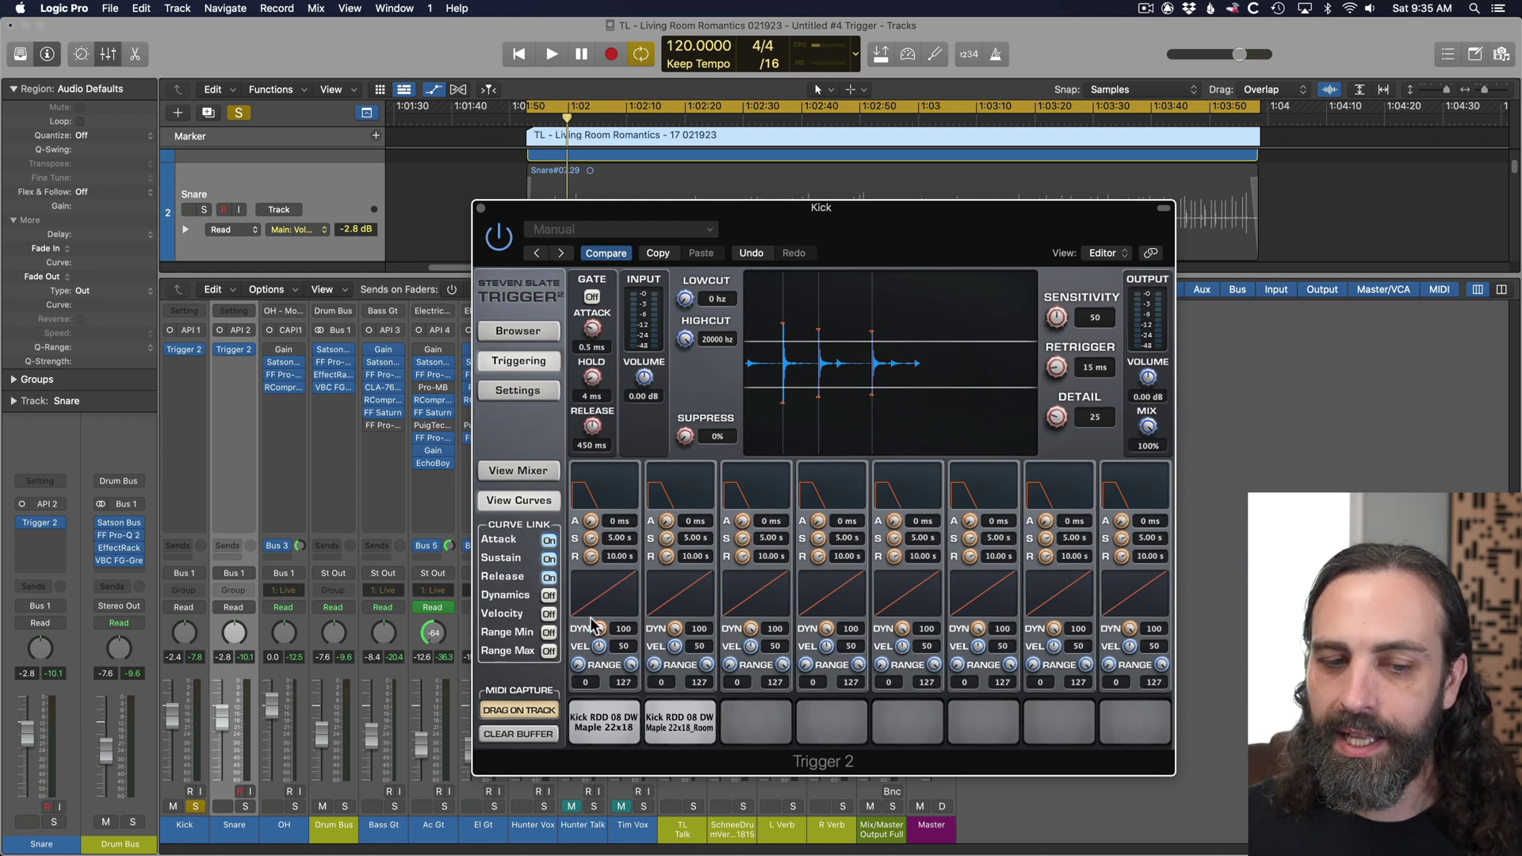
{"action": "left_click", "coordinate": [549, 633]}
{"action": "left_click", "coordinate": [548, 652]}
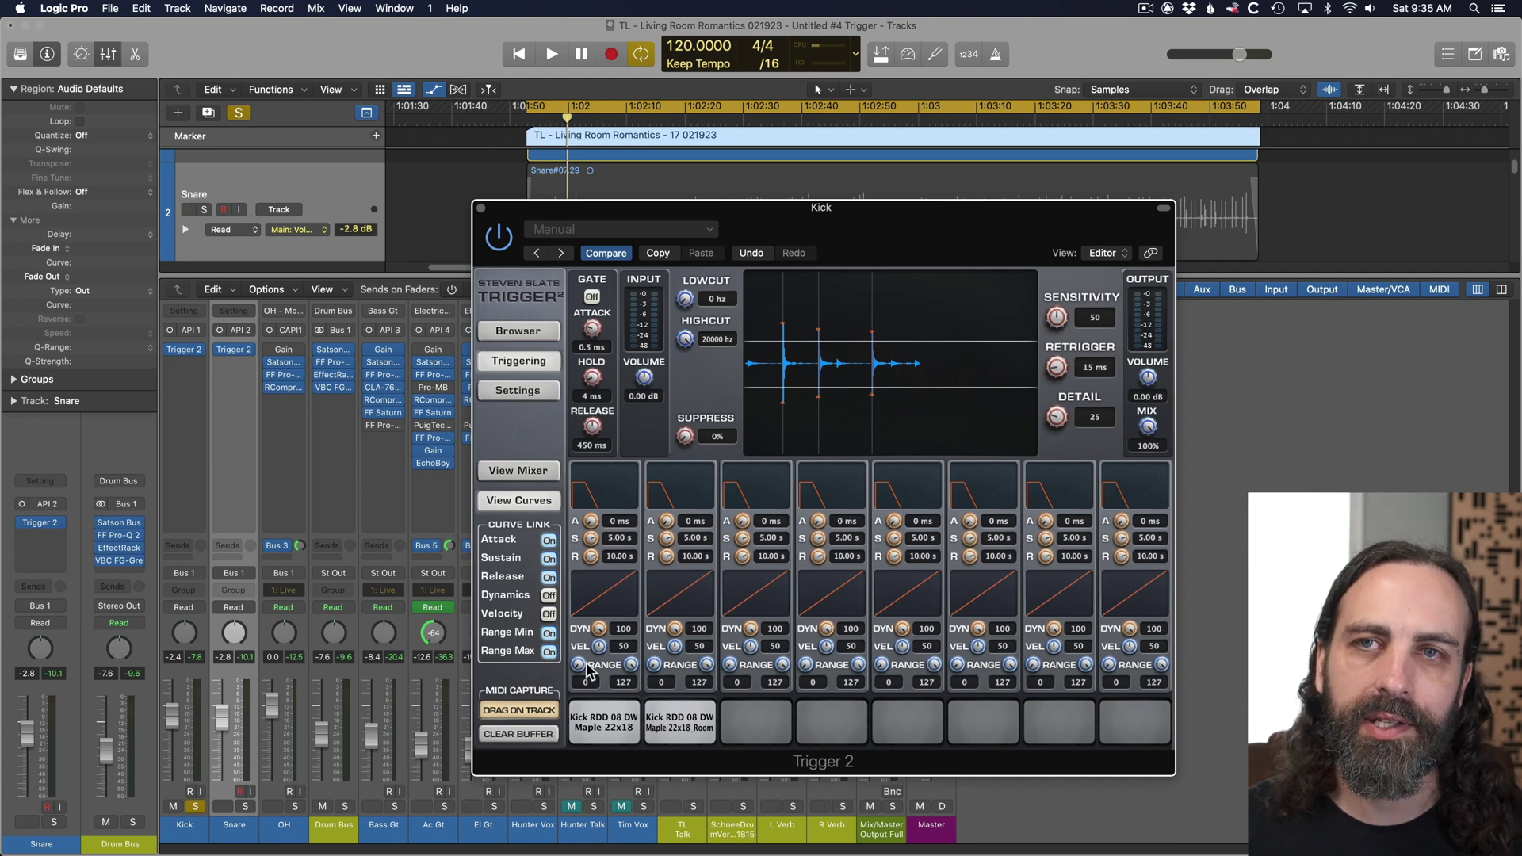
Limit every kick slot's velocity range to 45–95 during playback.
{"action": "key", "text": "space"}
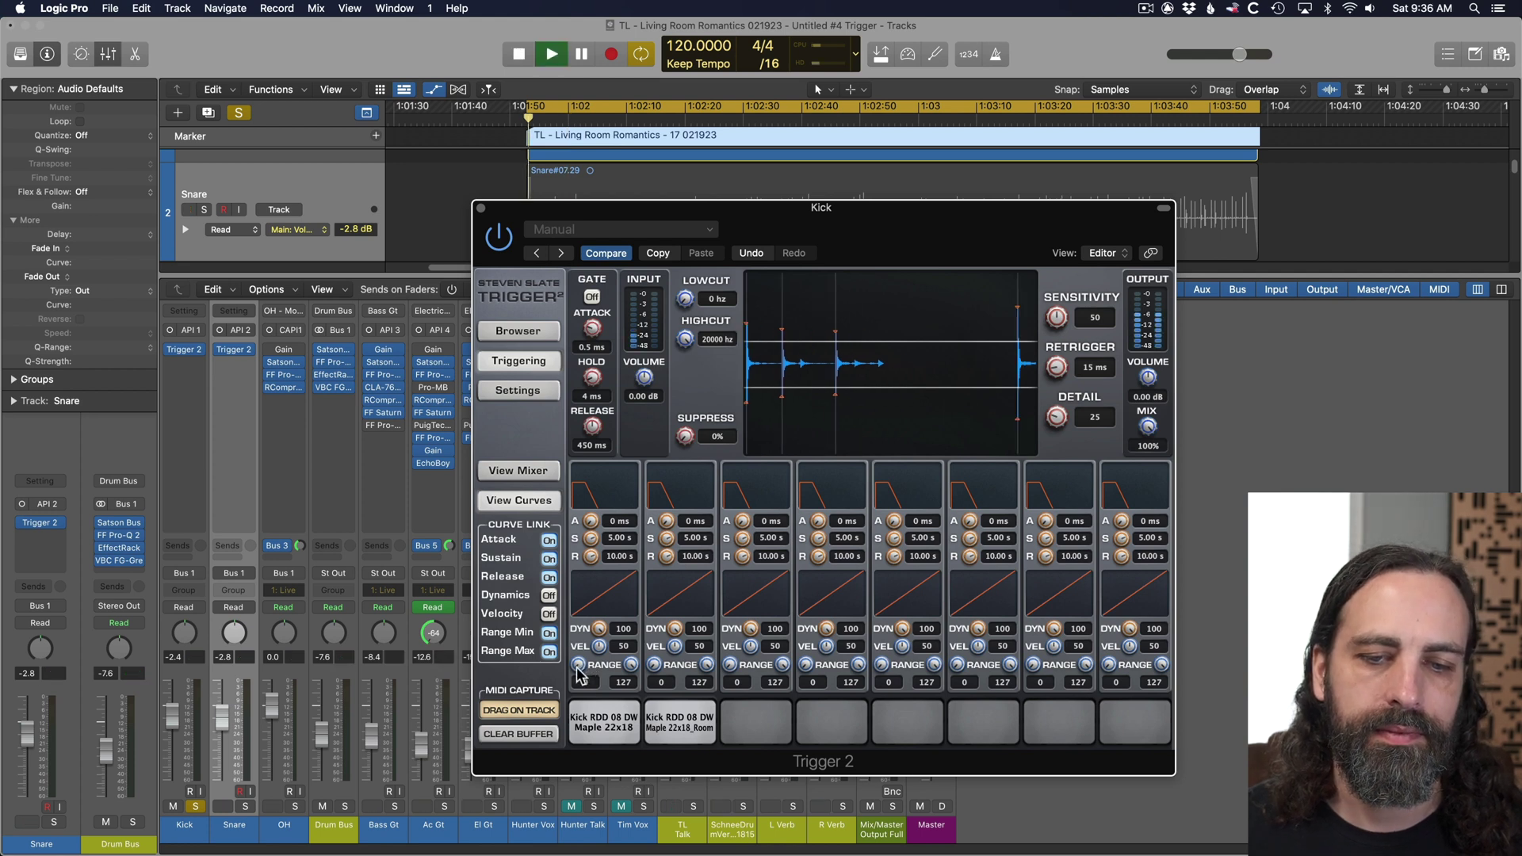
{"action": "left_click_drag", "start_coordinate": [582, 670], "coordinate": [570, 606]}
{"action": "left_click_drag", "start_coordinate": [631, 664], "coordinate": [631, 715]}
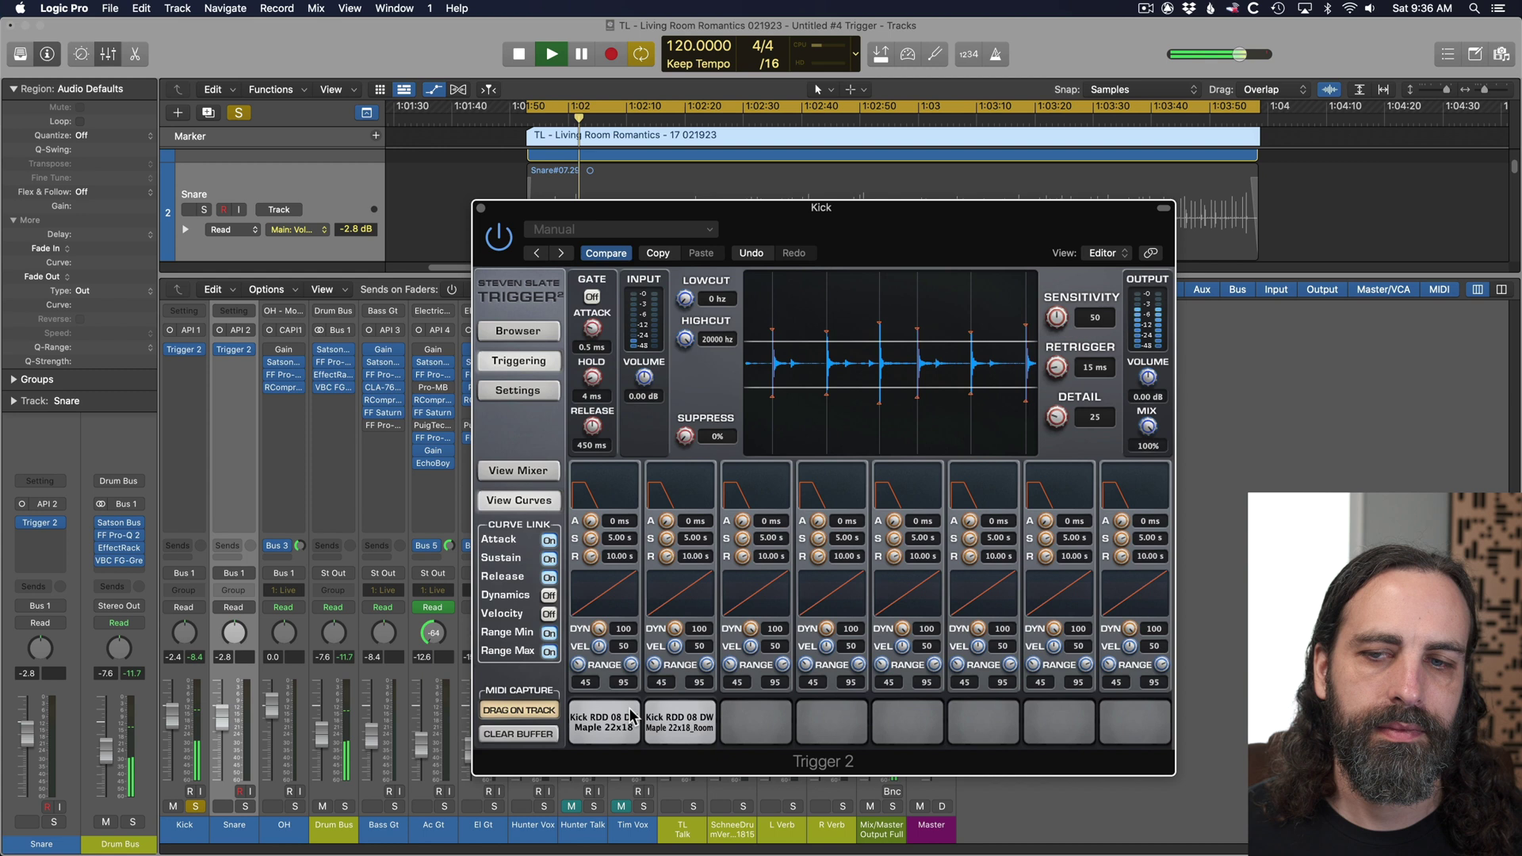
{"action": "key", "text": "space"}
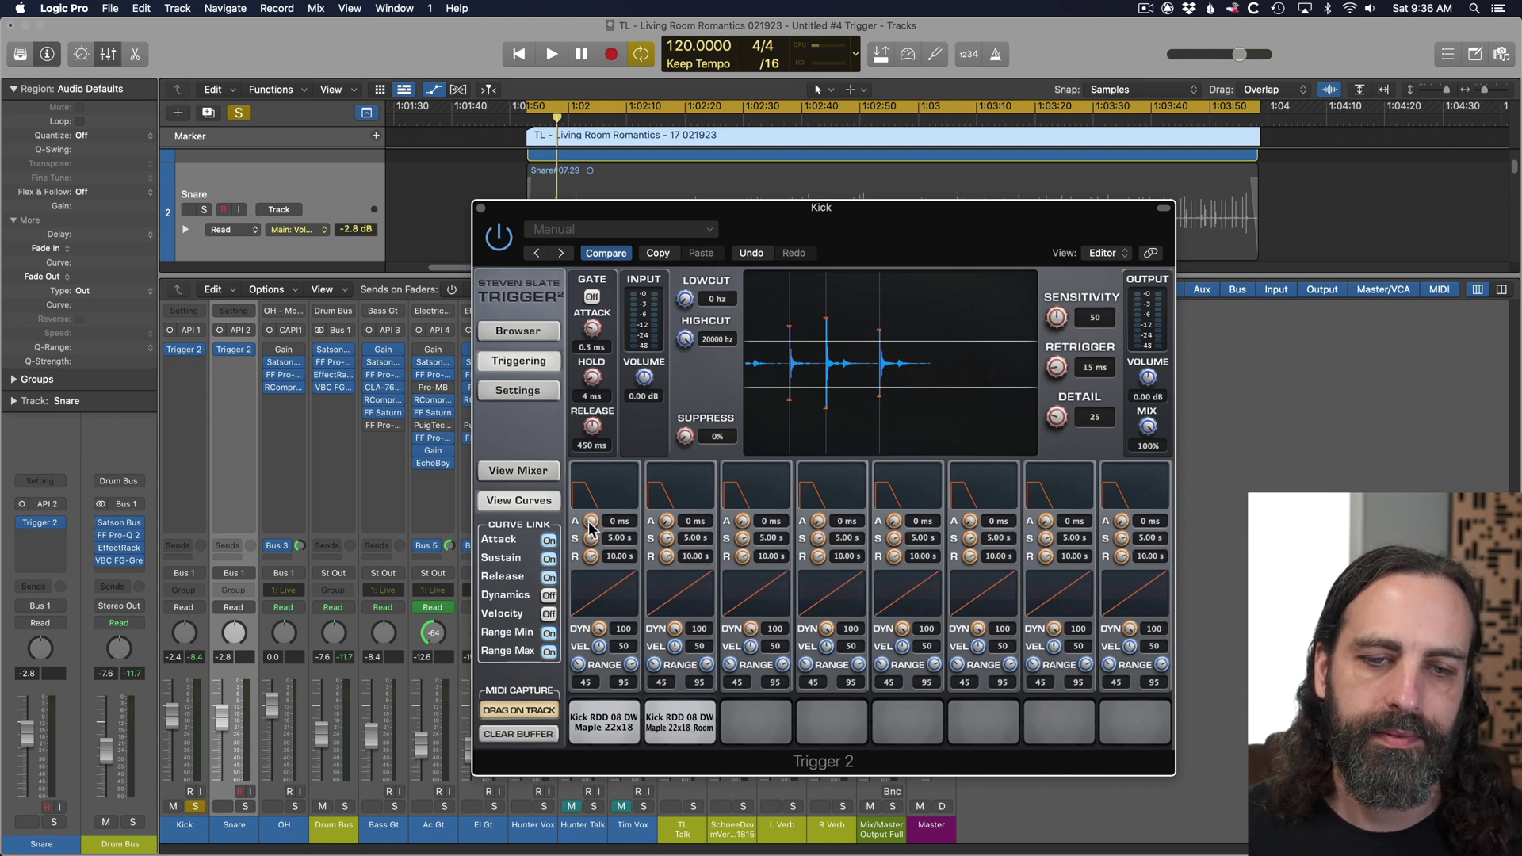
Set the kick envelope to 5 ms attack, 1.23 s sustain and 4.33 s release while listening.
{"action": "key", "text": "space"}
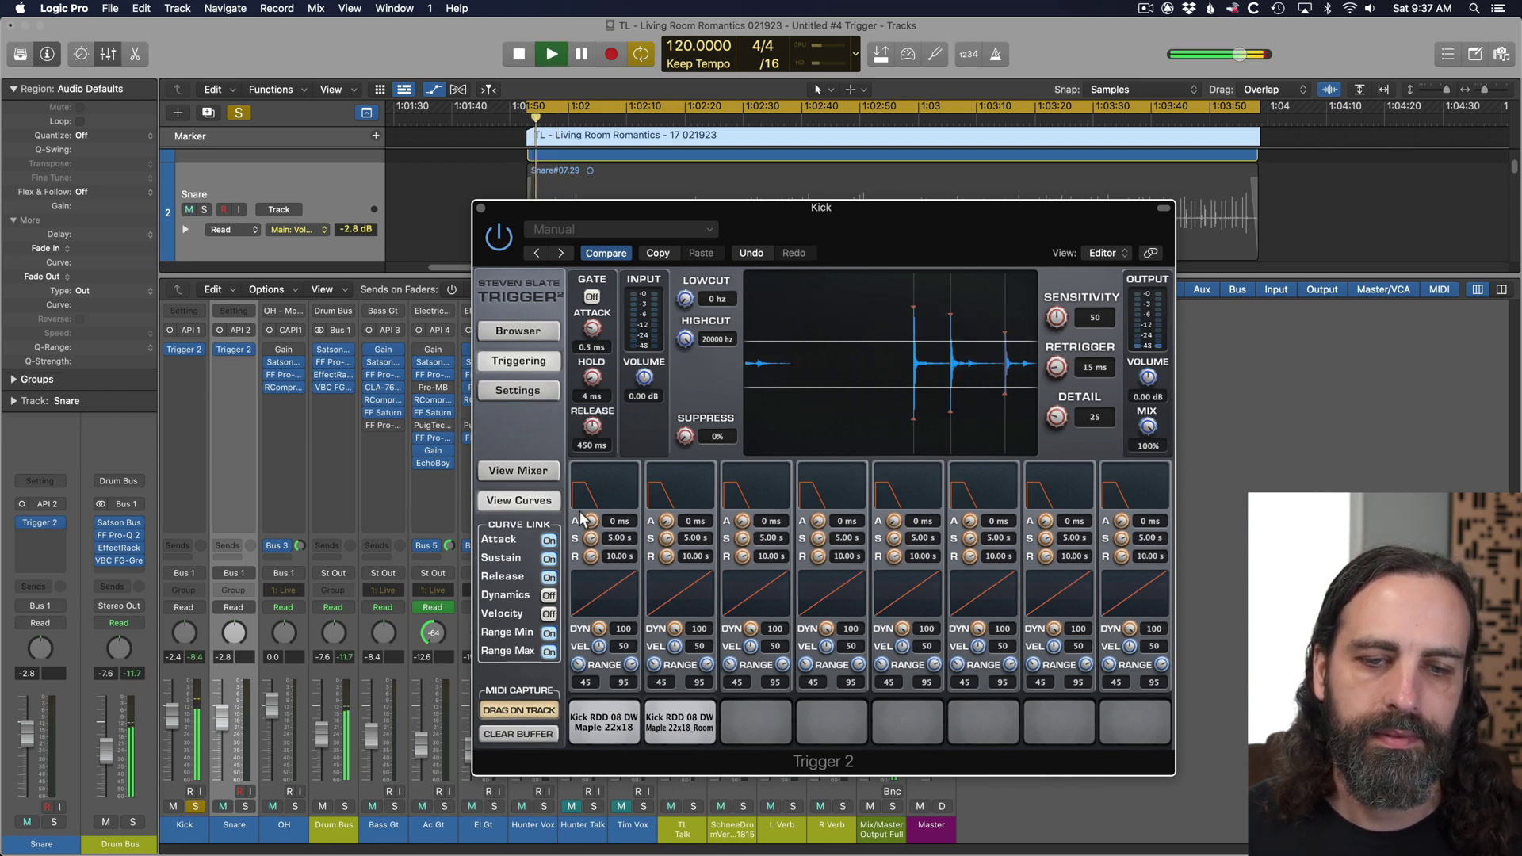
{"action": "left_click_drag", "start_coordinate": [582, 519], "coordinate": [578, 509]}
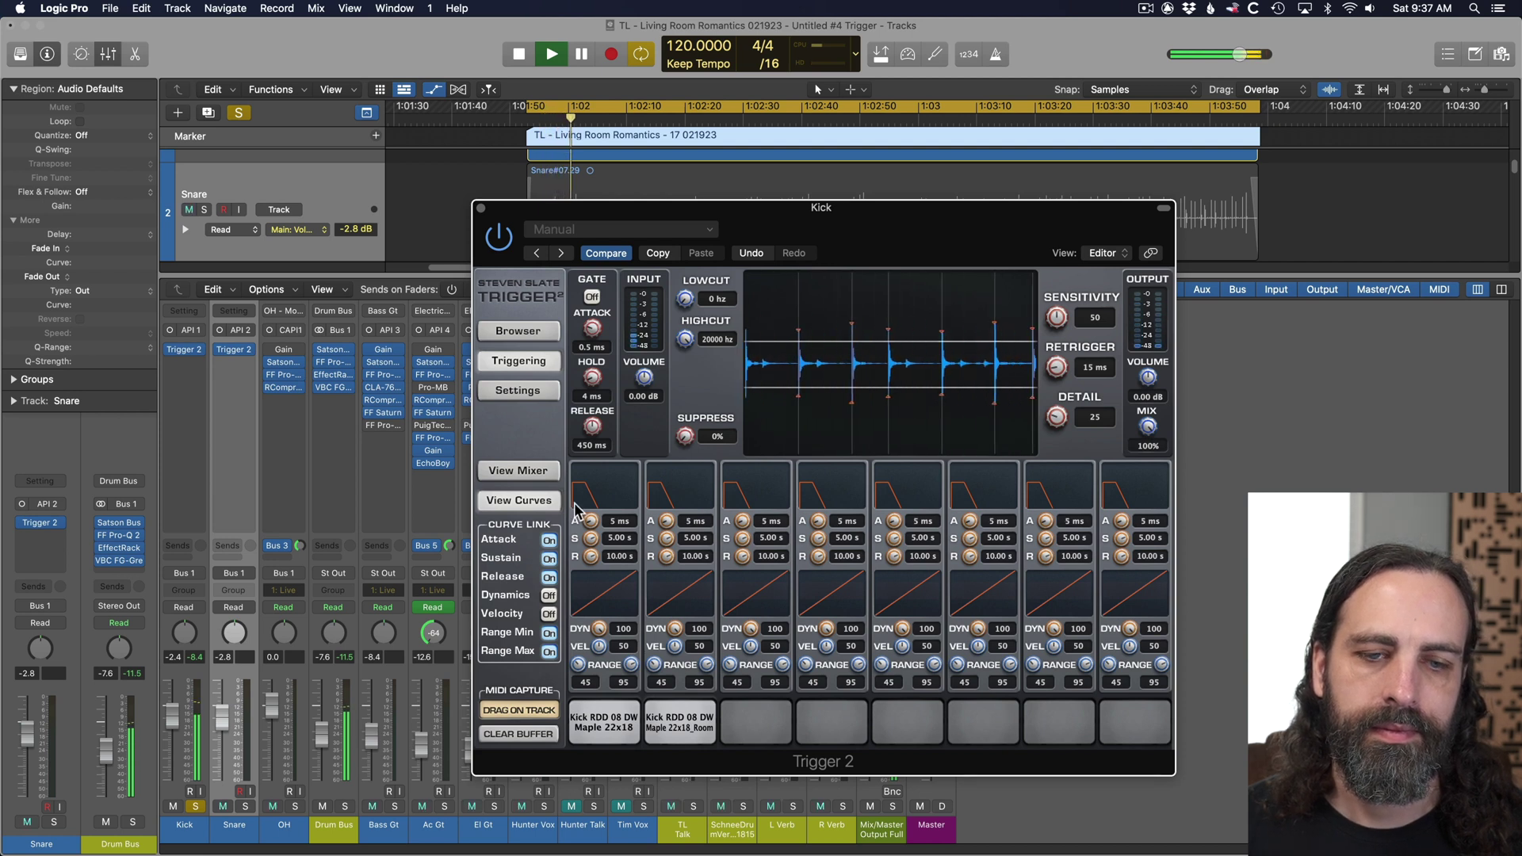
{"action": "key", "text": "space"}
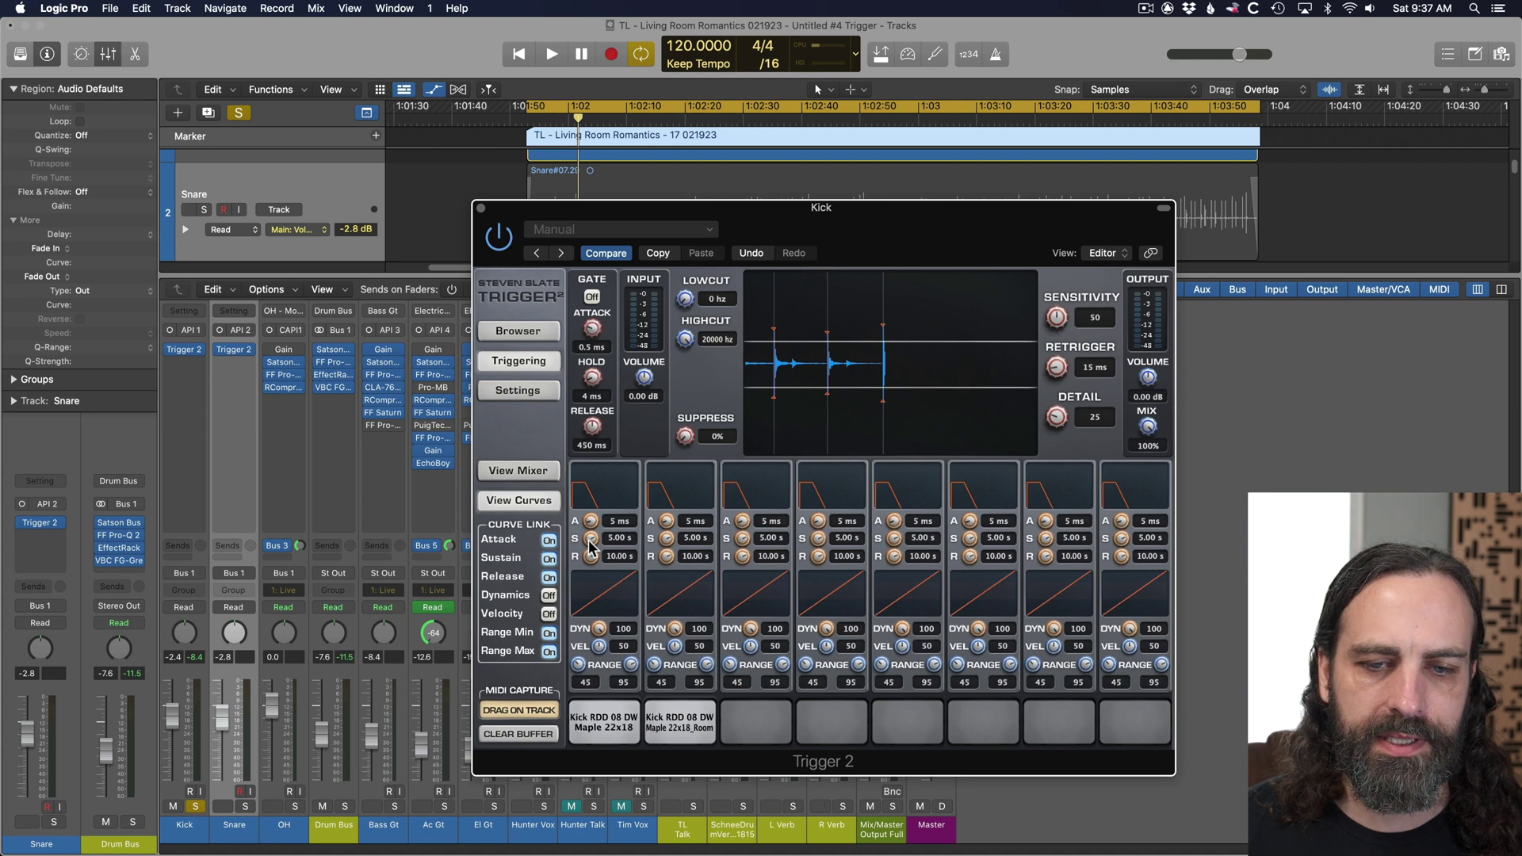
{"action": "key", "text": "space"}
{"action": "left_click_drag", "start_coordinate": [590, 545], "coordinate": [588, 611]}
{"action": "key", "text": "space"}
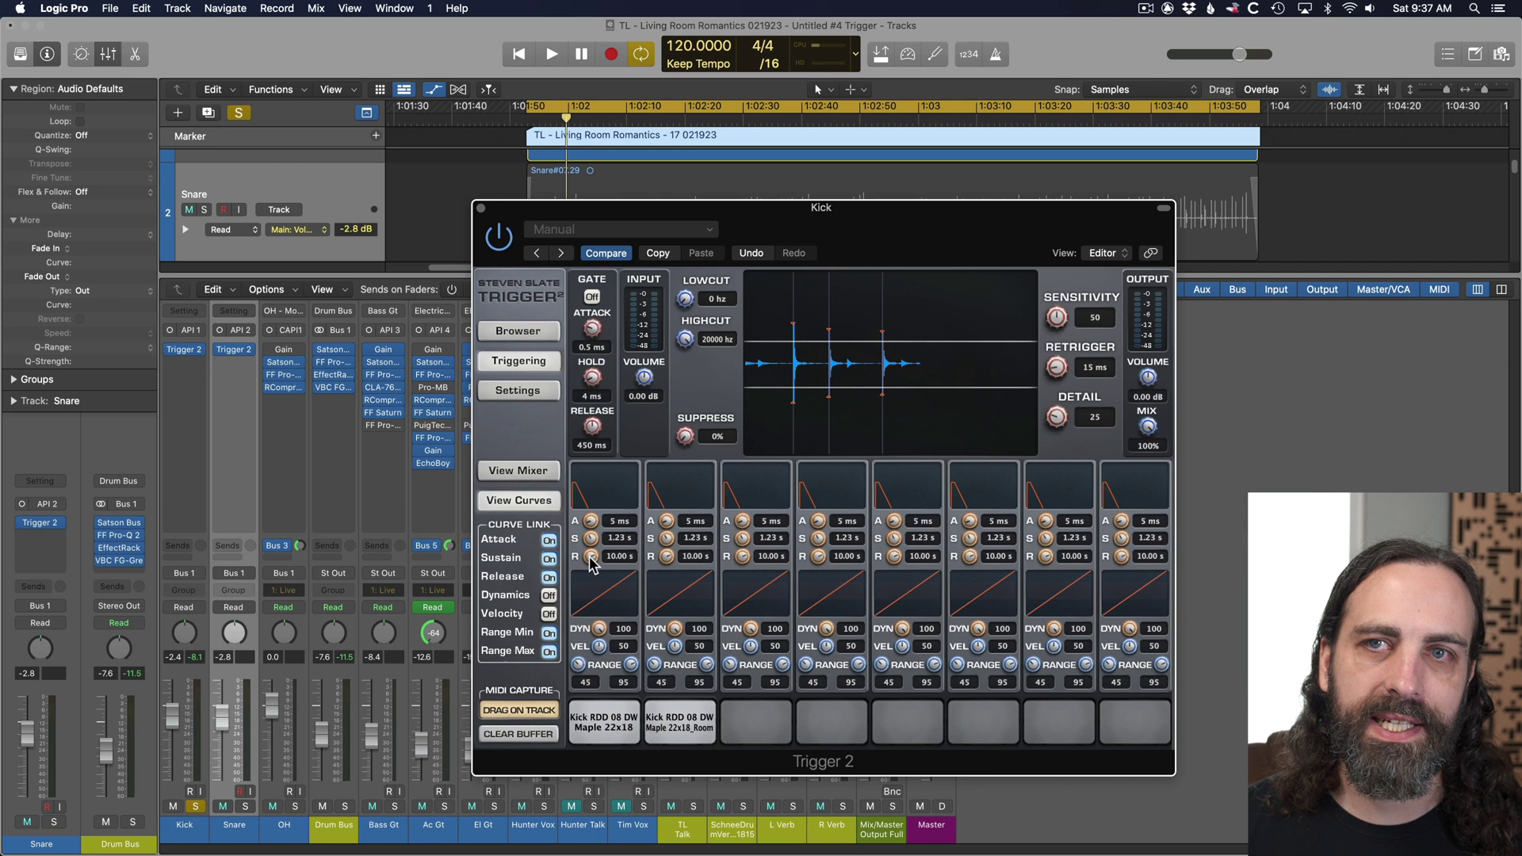
{"action": "left_click_drag", "start_coordinate": [588, 558], "coordinate": [578, 604]}
{"action": "key", "text": "space"}
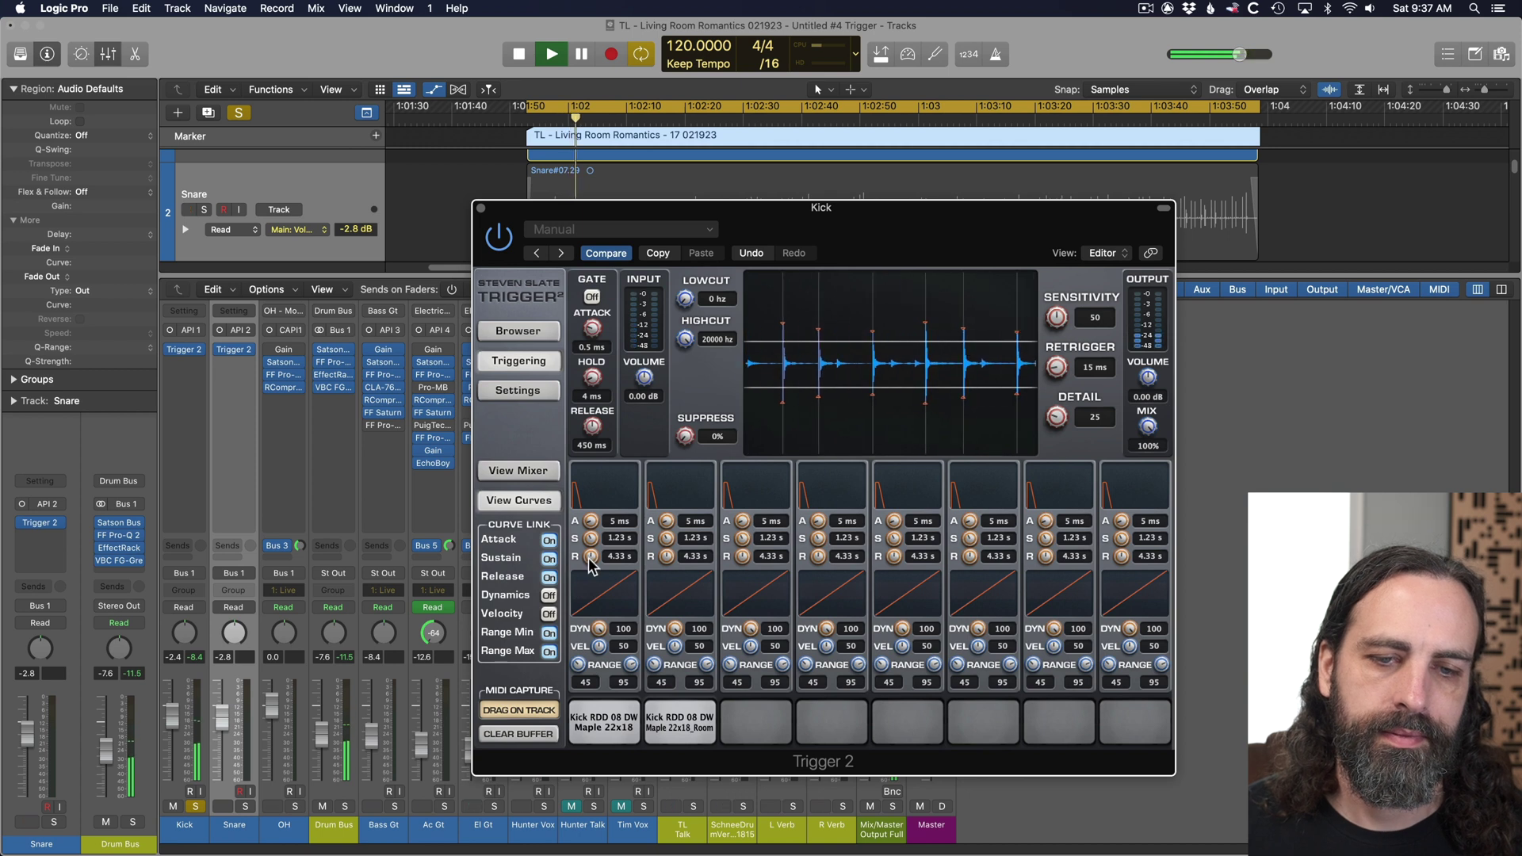
Unsolo the Kick, audition the full mix, then scroll the RDD Rock Slate Trigger 2 product page.
{"action": "key", "text": "space"}
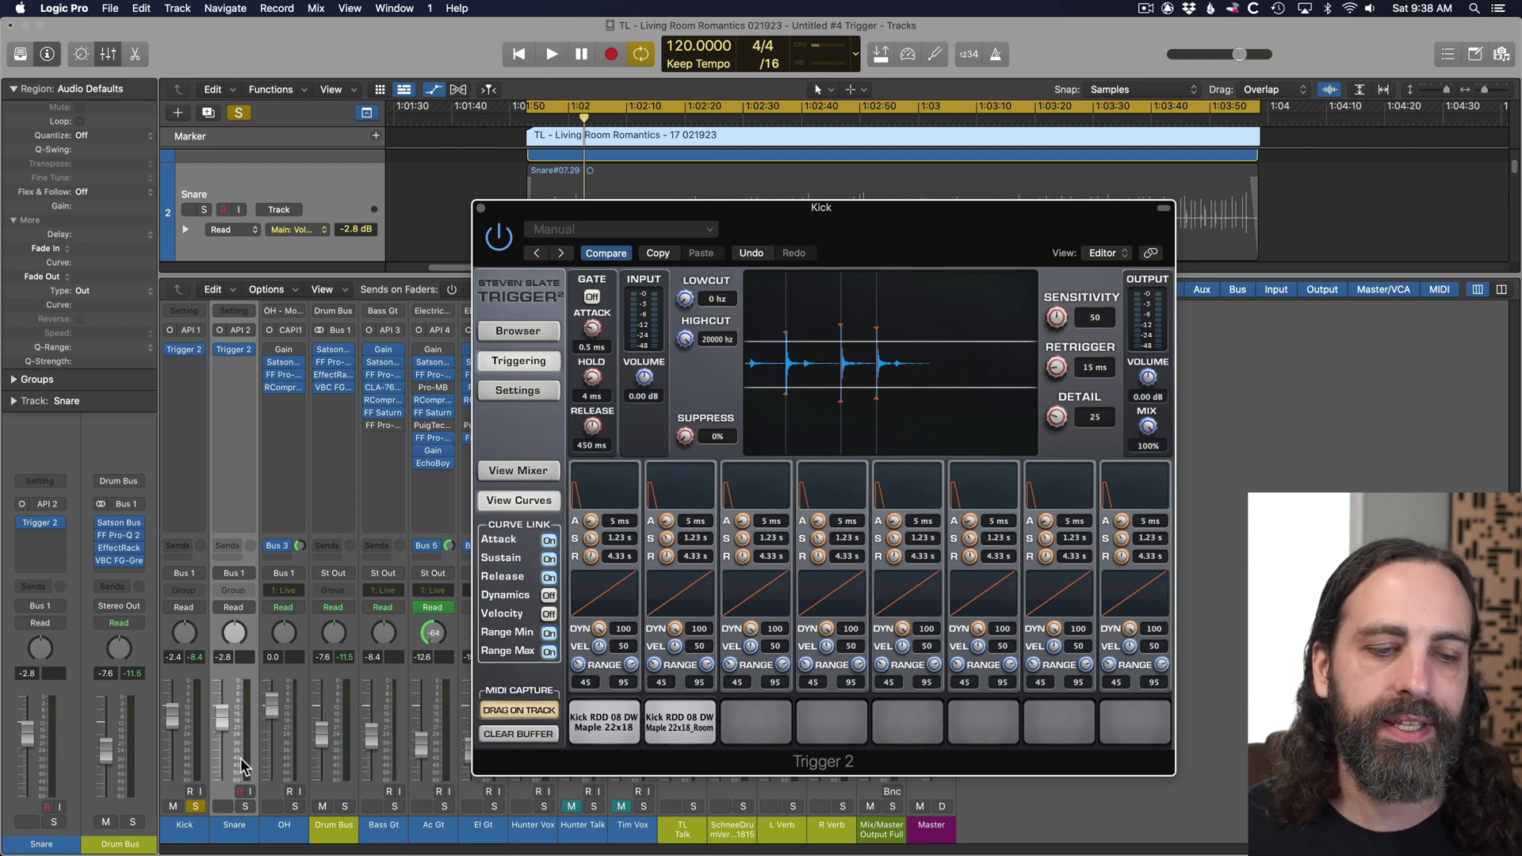
{"action": "left_click", "coordinate": [198, 807]}
{"action": "key", "text": "space"}
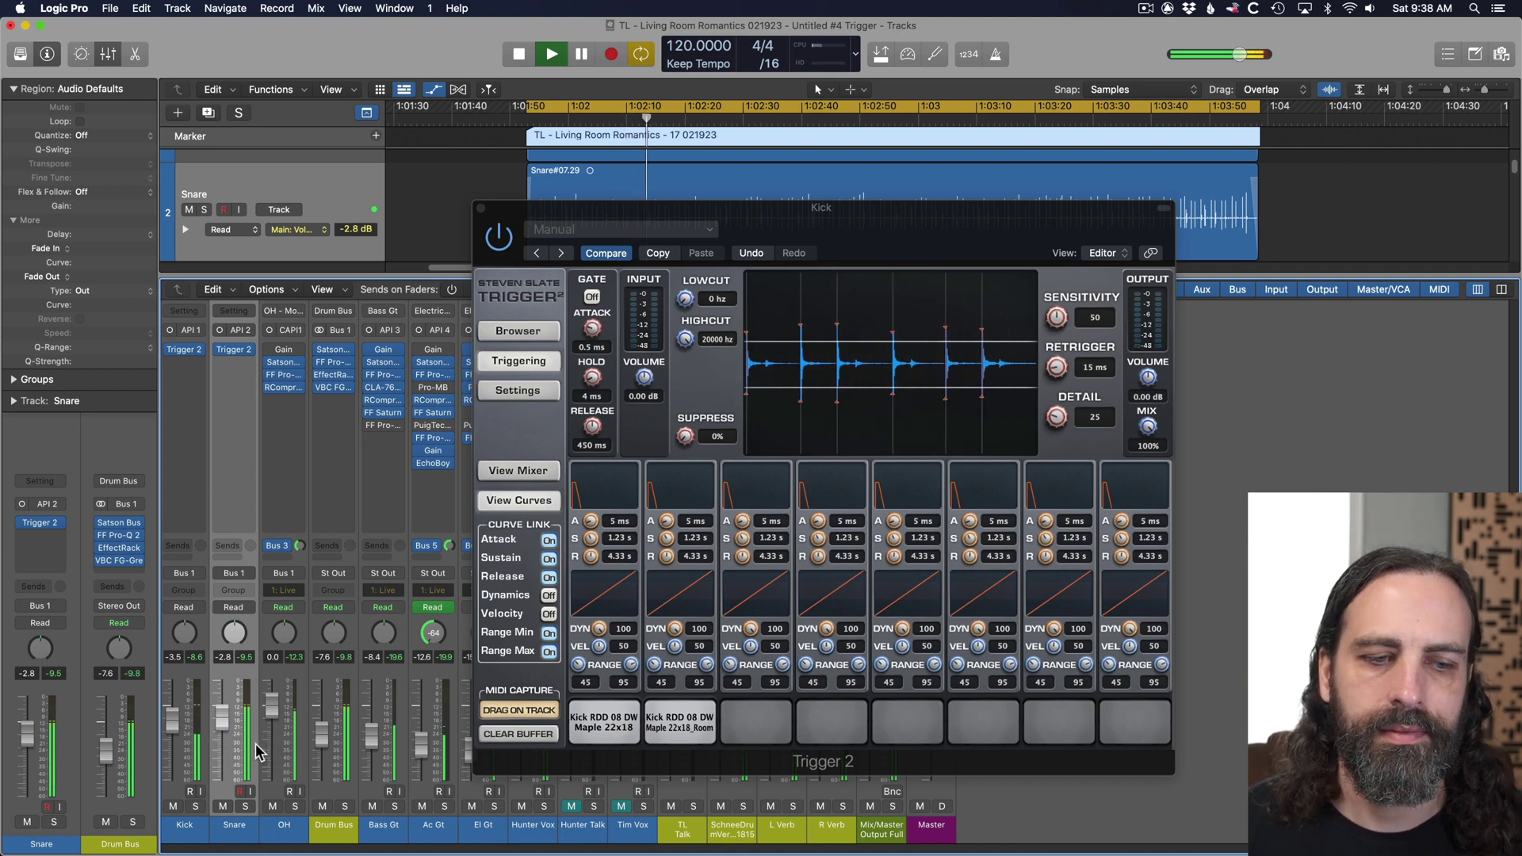
{"action": "key", "text": "space"}
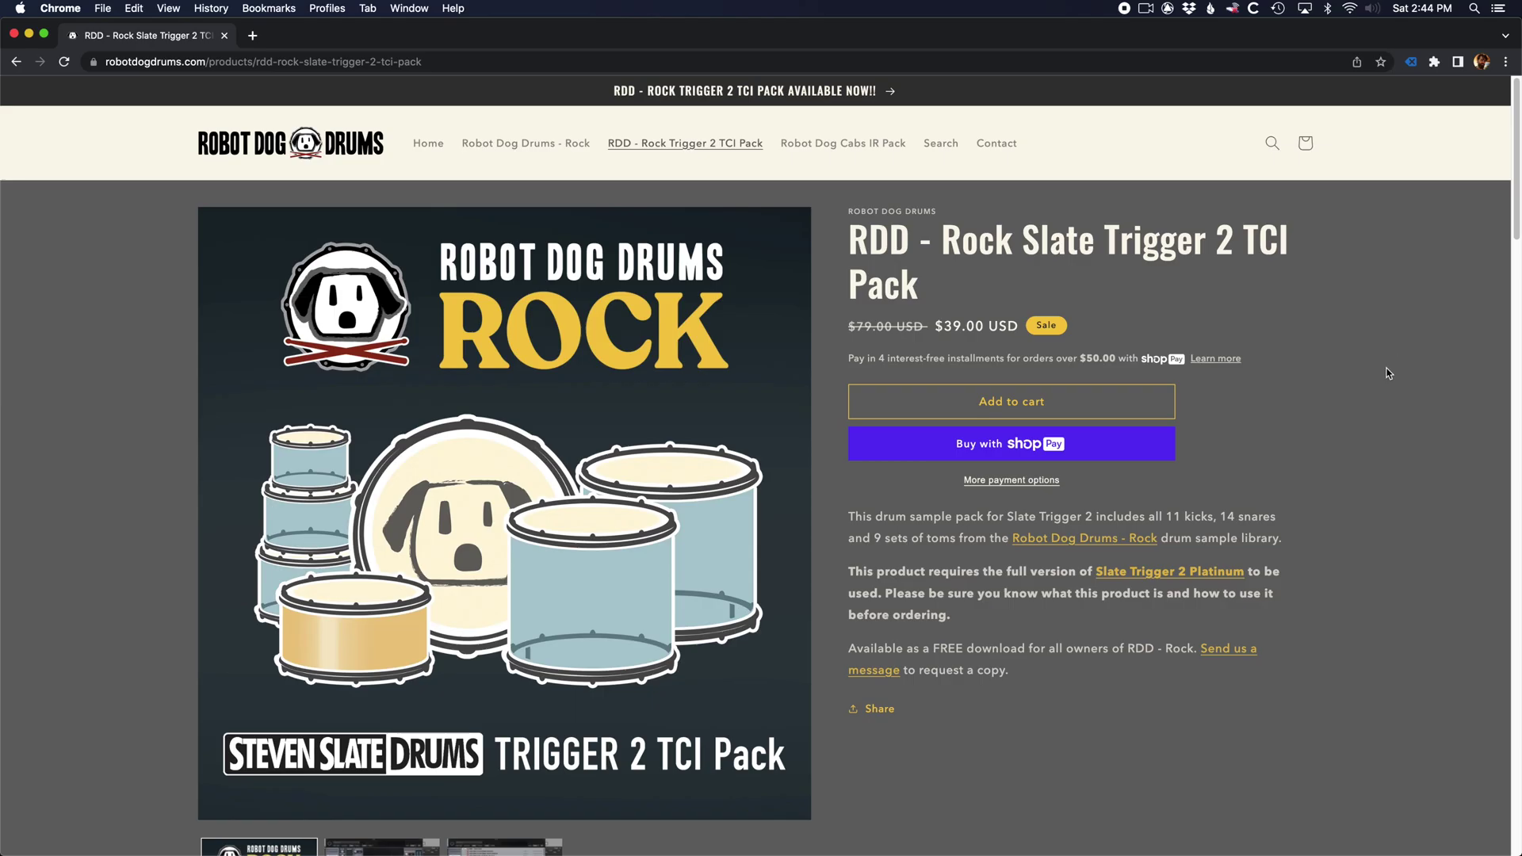
{"action": "scroll", "coordinate": [1388, 373], "scroll_direction": "down", "scroll_amount": 10}
{"action": "scroll", "coordinate": [1382, 379], "scroll_direction": "down", "scroll_amount": 3}
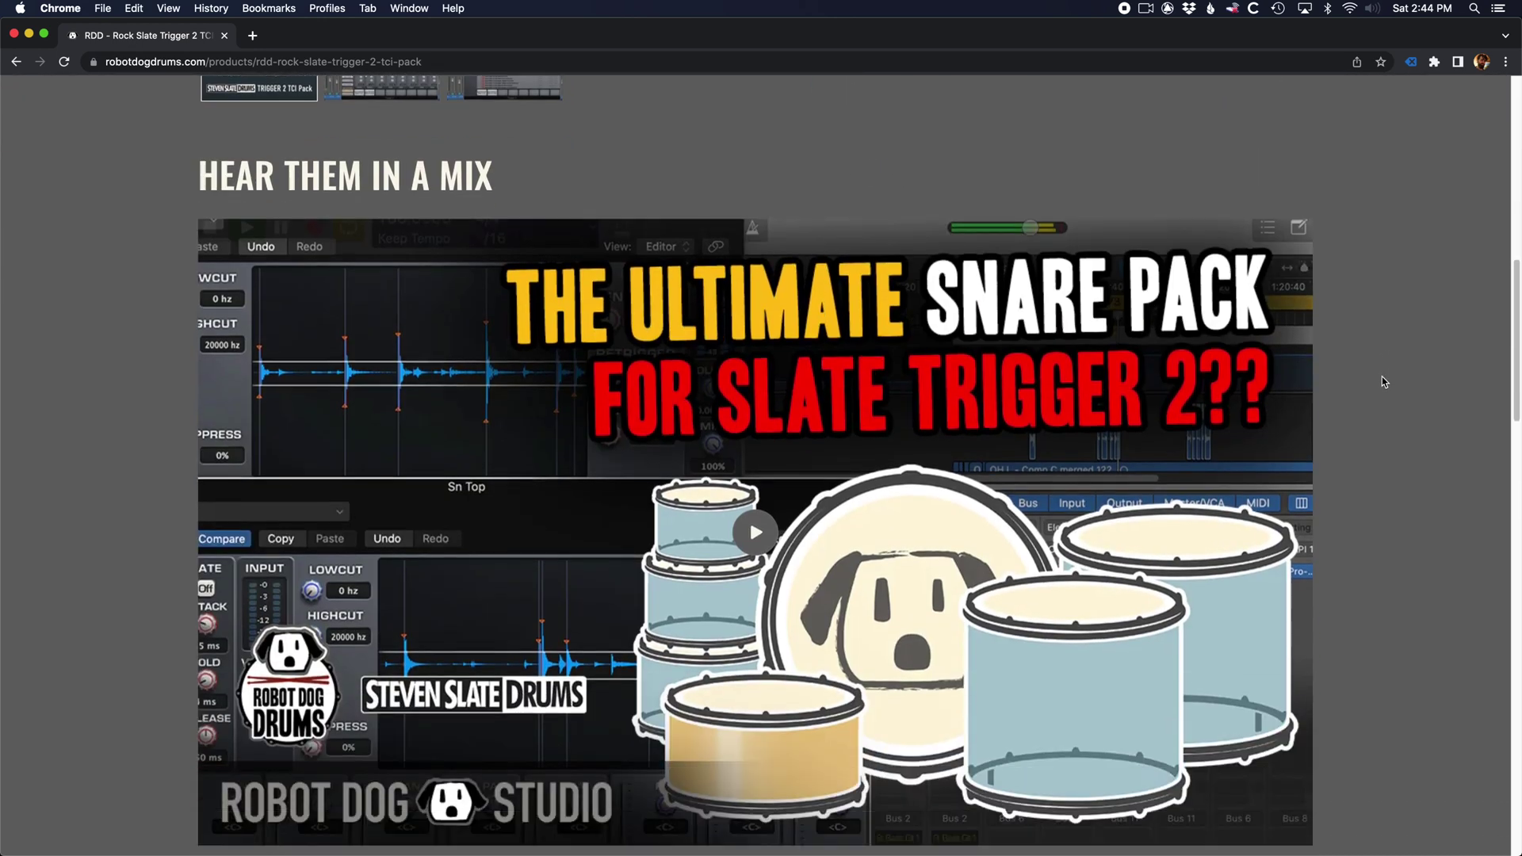